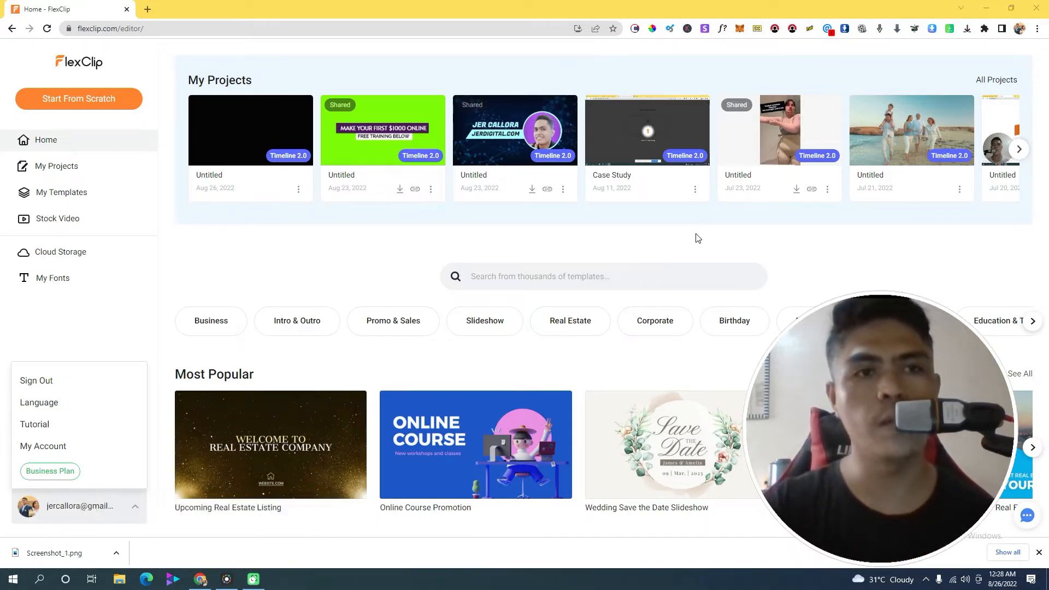
Open My Account from the bottom-left account menu to reach the Personal Info profile page
mouse_move(631, 161)
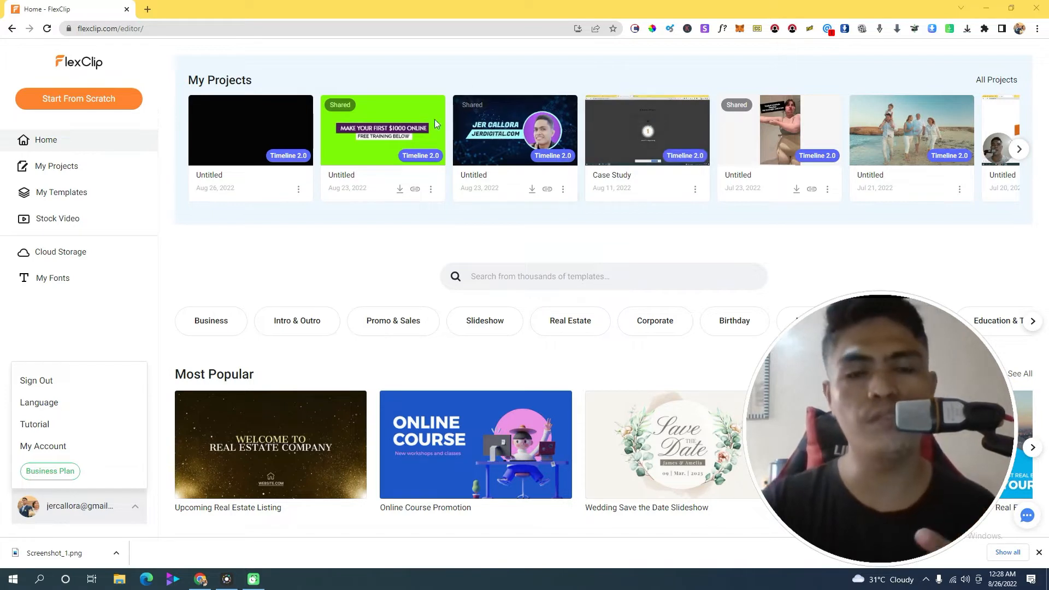
mouse_move(484, 102)
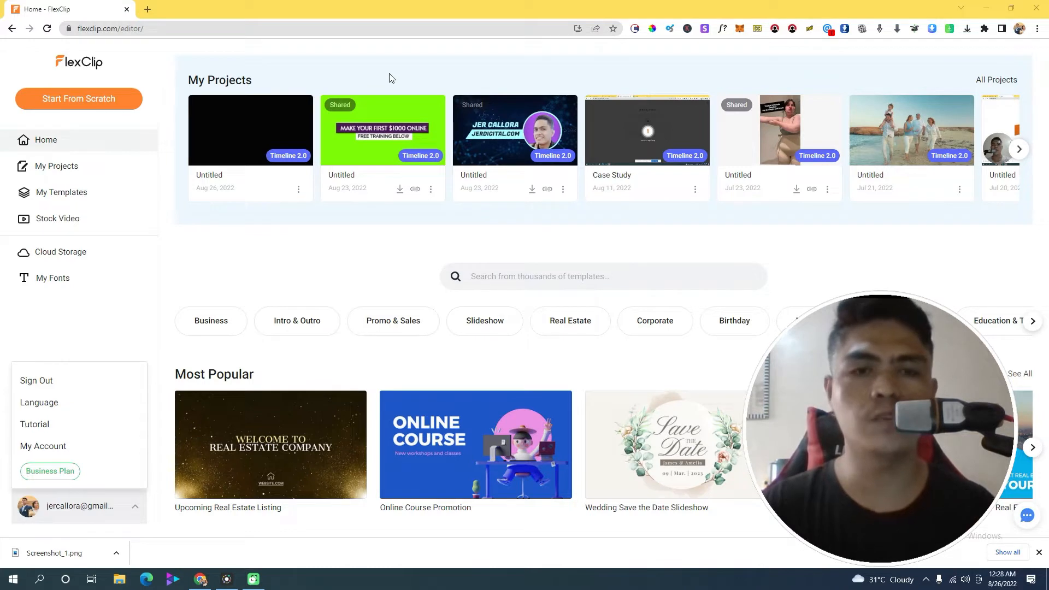
mouse_move(365, 153)
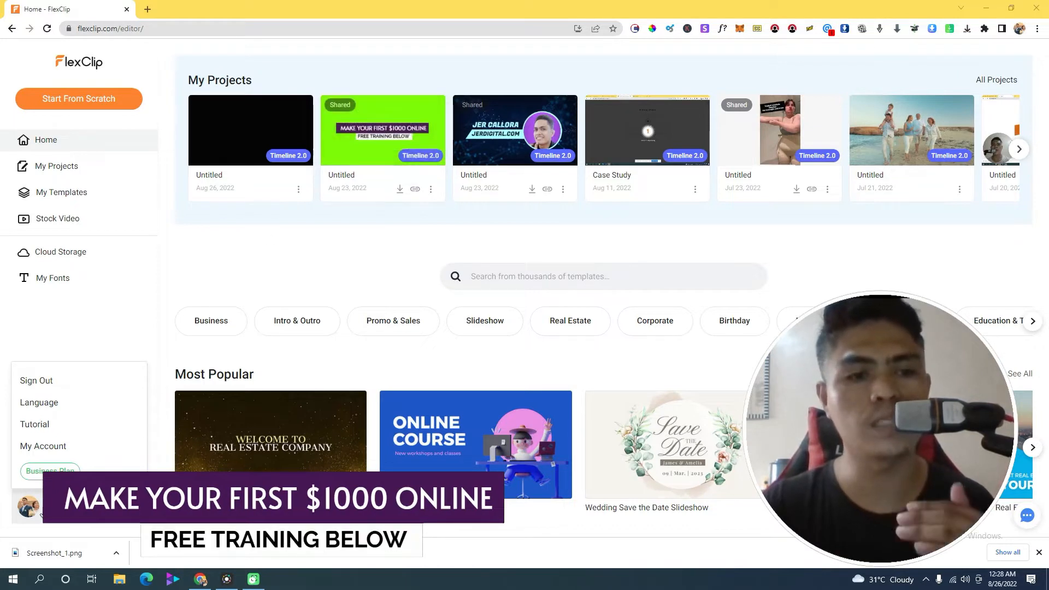
click(44, 446)
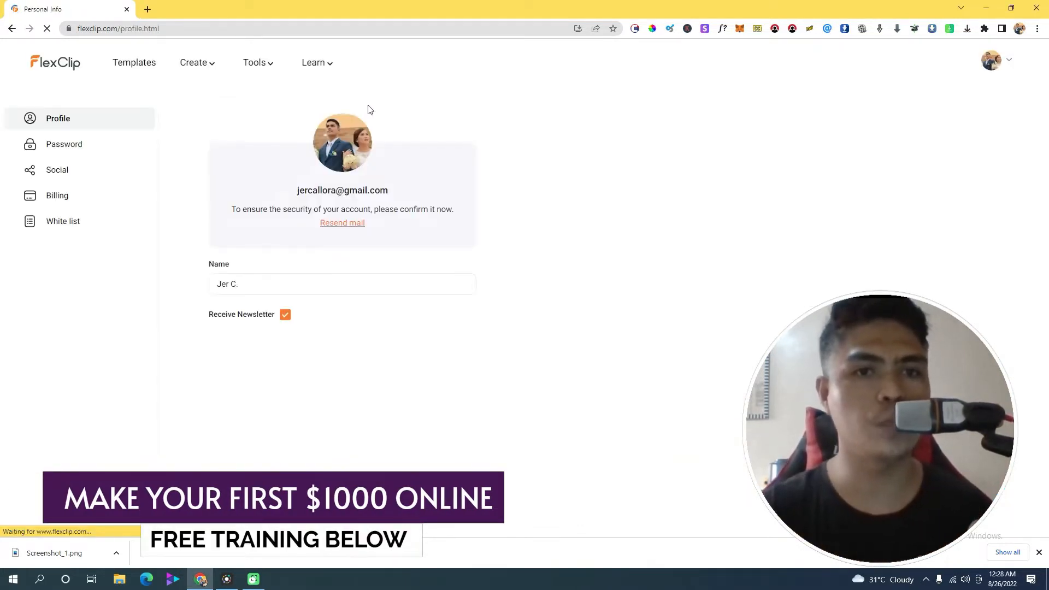
Return to the home dashboard via the FlexClip logo at the top-left
mouse_move(257, 72)
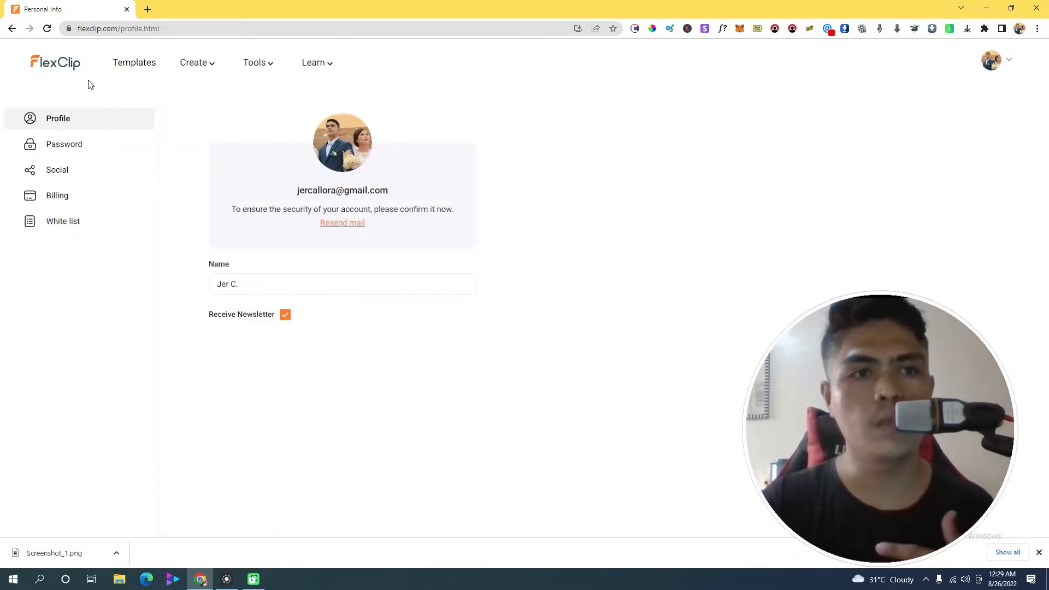
click(64, 70)
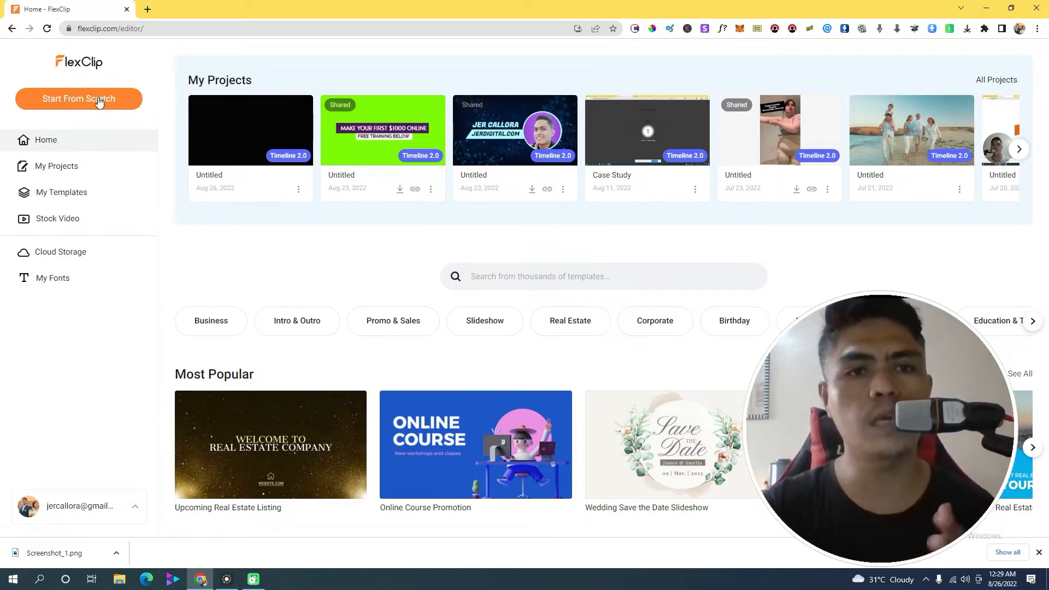
Start a new project from scratch to bring up the Please Choose Edit Mode dialog
click(79, 137)
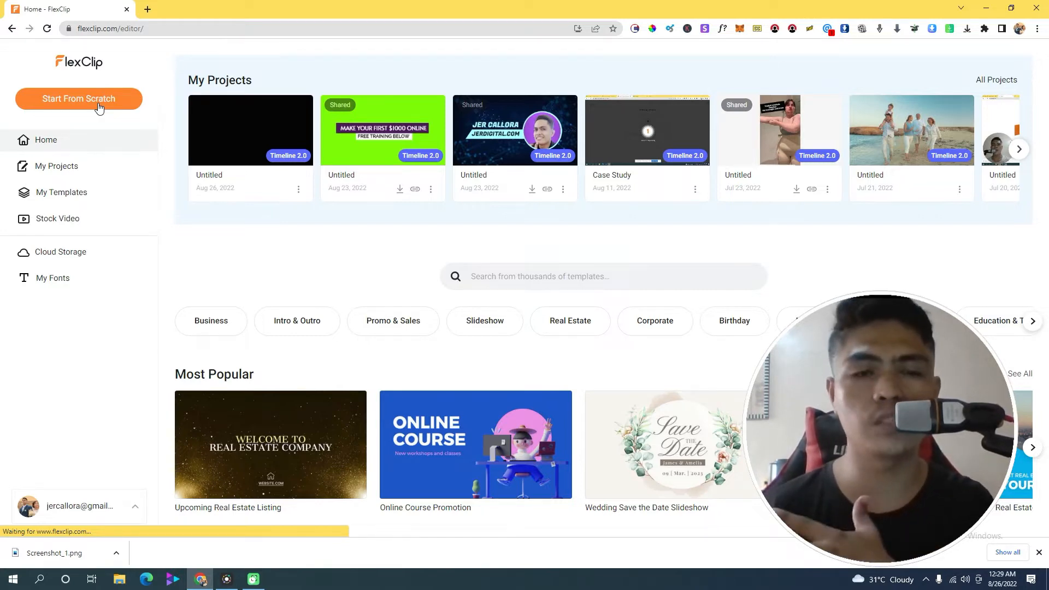
click(99, 107)
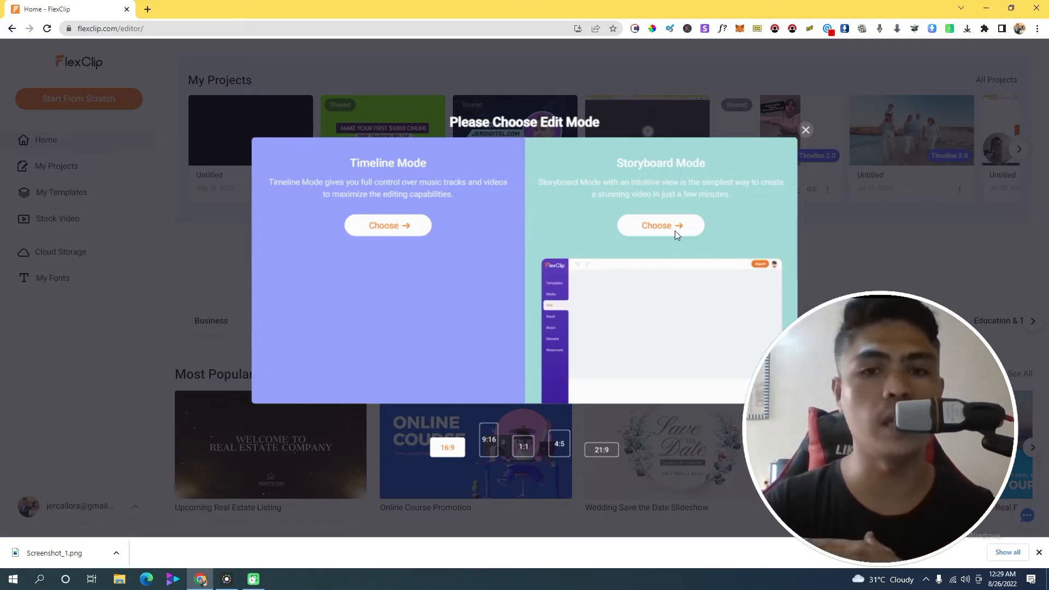
Choose Timeline Mode for the new blank 16:9 project
click(384, 228)
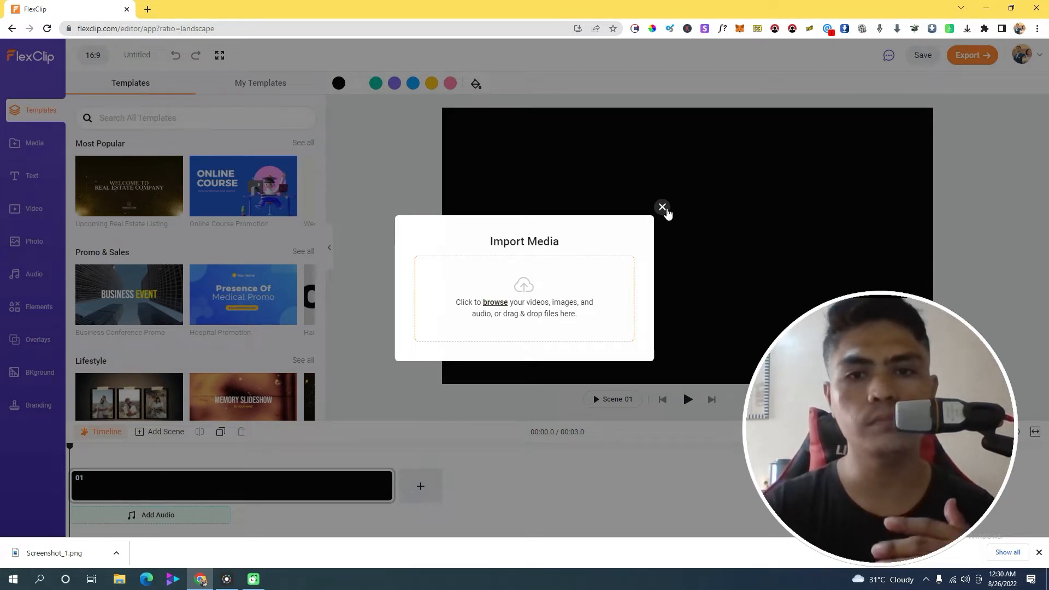
Dismiss Import Media, search stock videos for 'dog', and preview the happy dog portrait clip
click(662, 207)
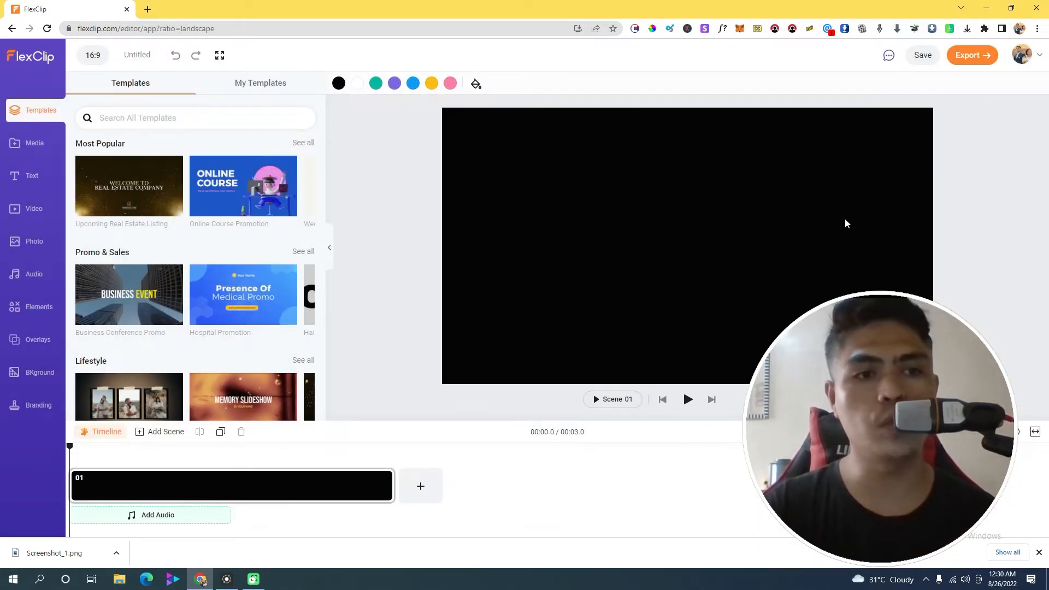
click(24, 213)
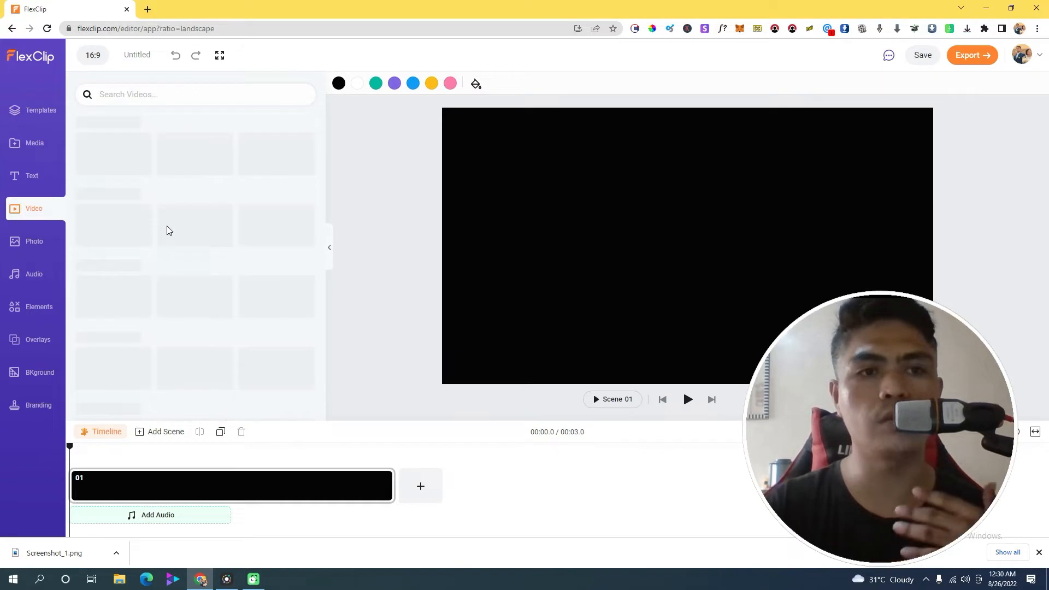
click(145, 96)
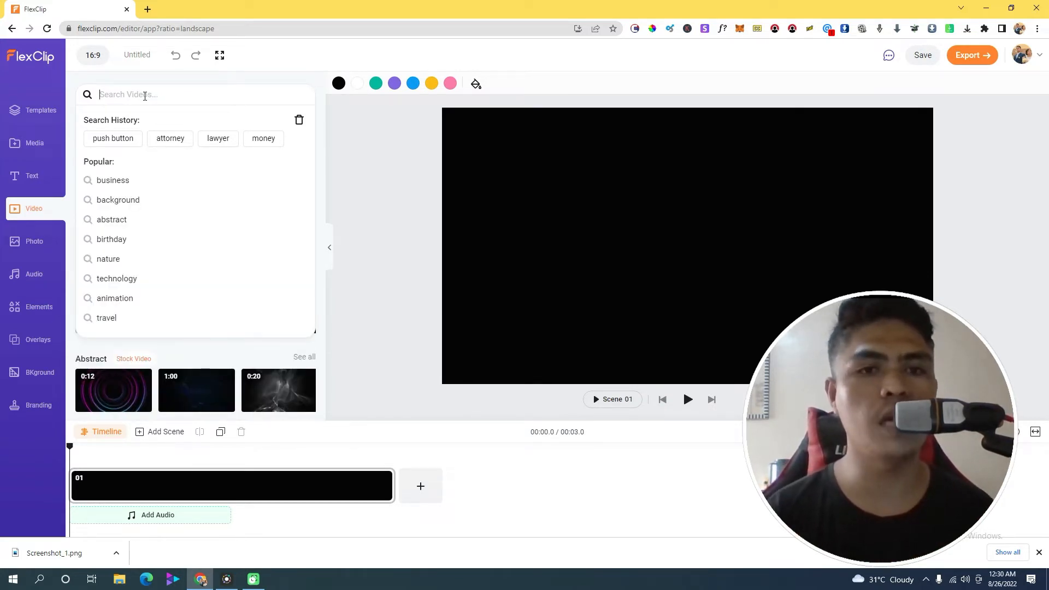
text(dog)
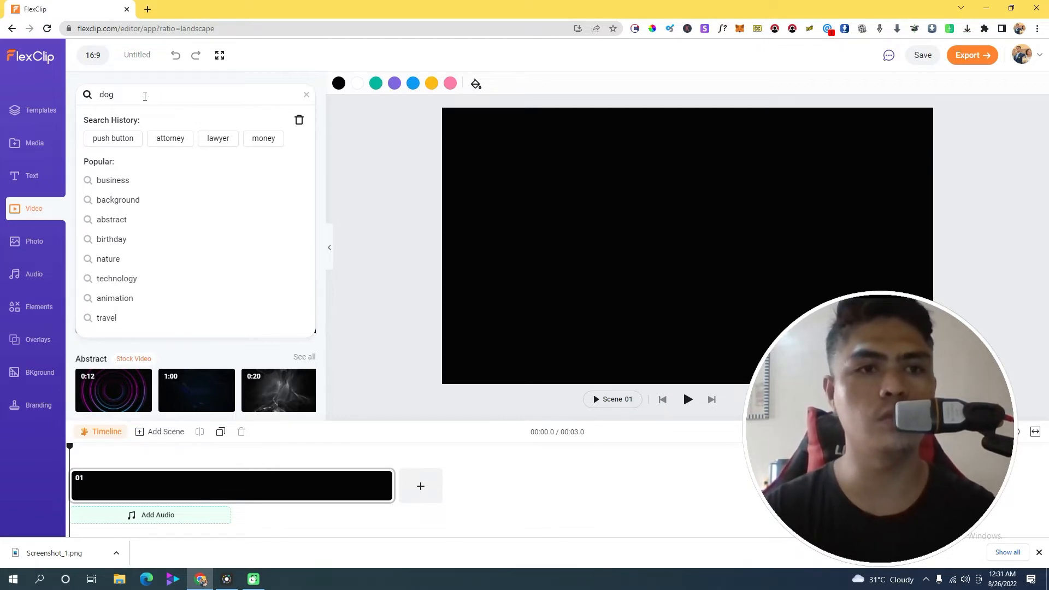
key(Return)
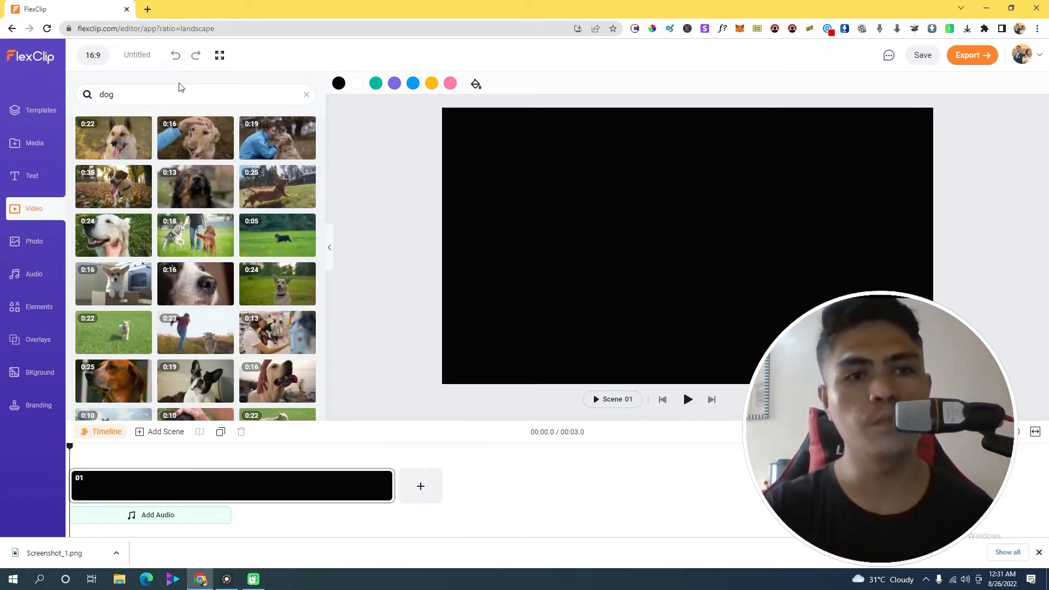
click(130, 146)
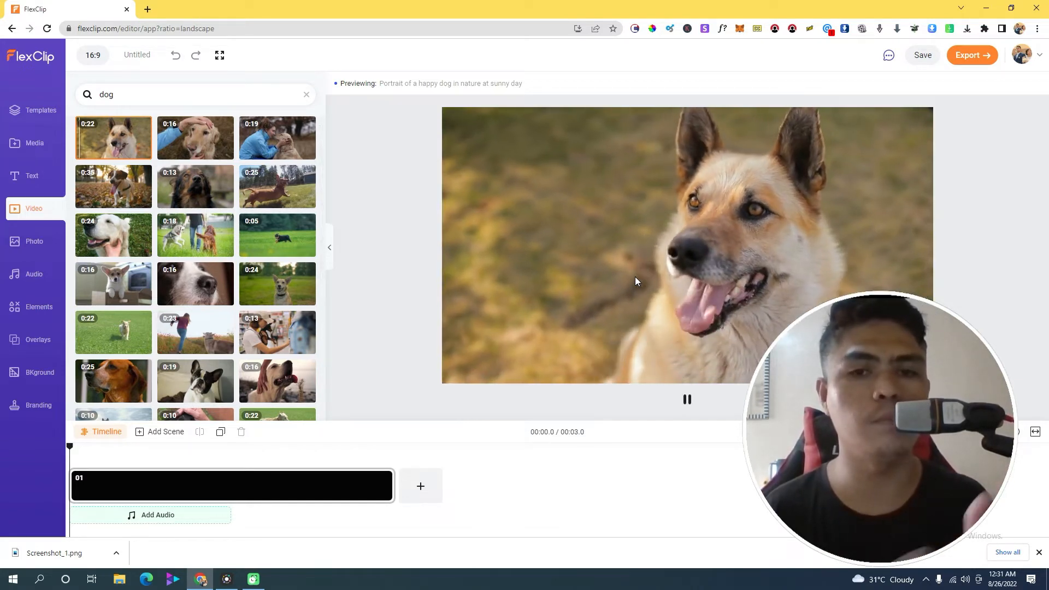
Add a test second scene, then delete the empty scene again
click(689, 400)
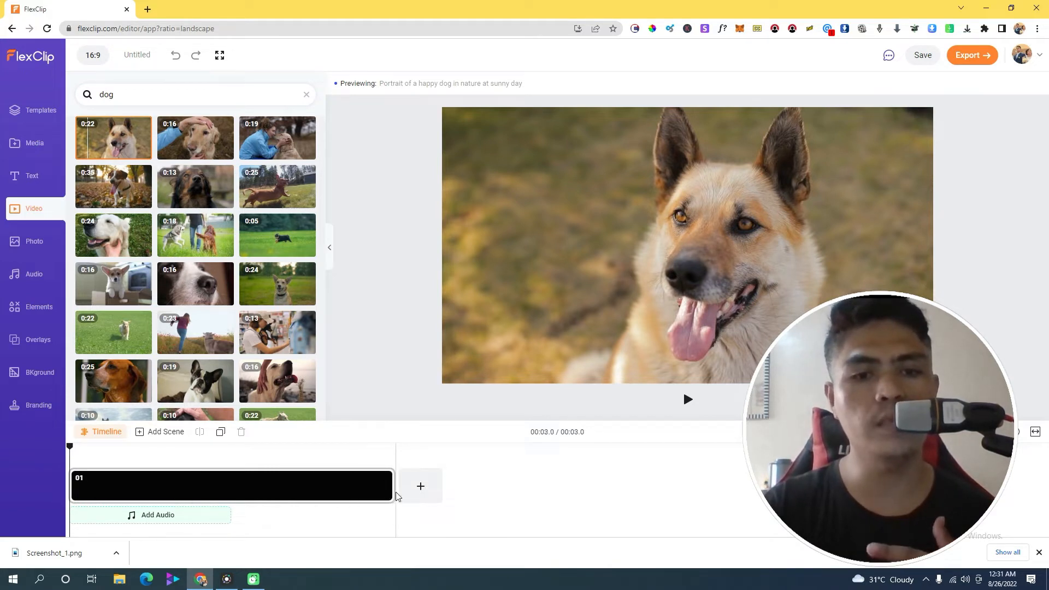
click(421, 486)
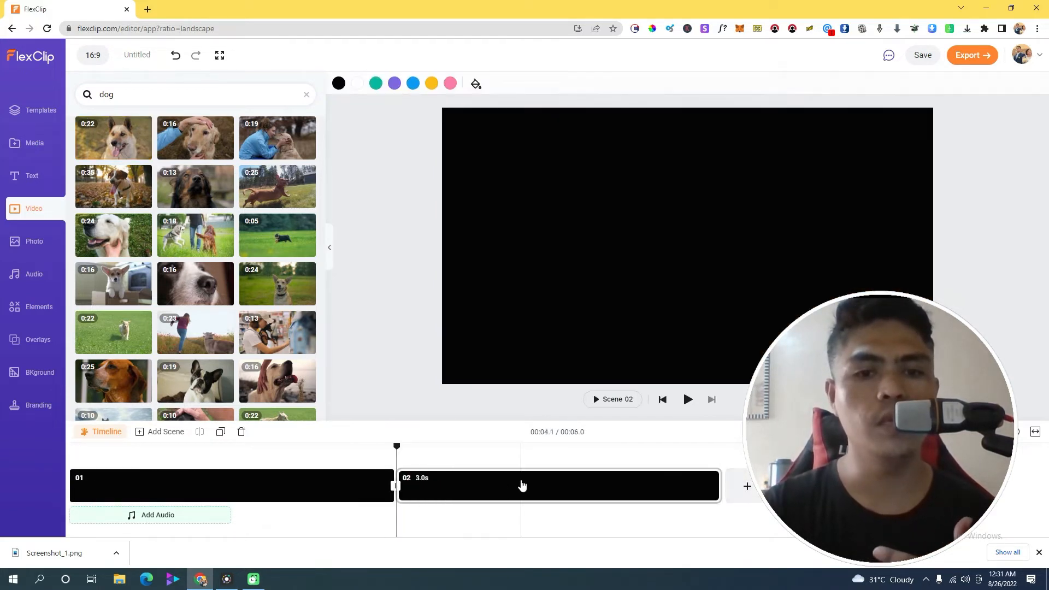
click(426, 492)
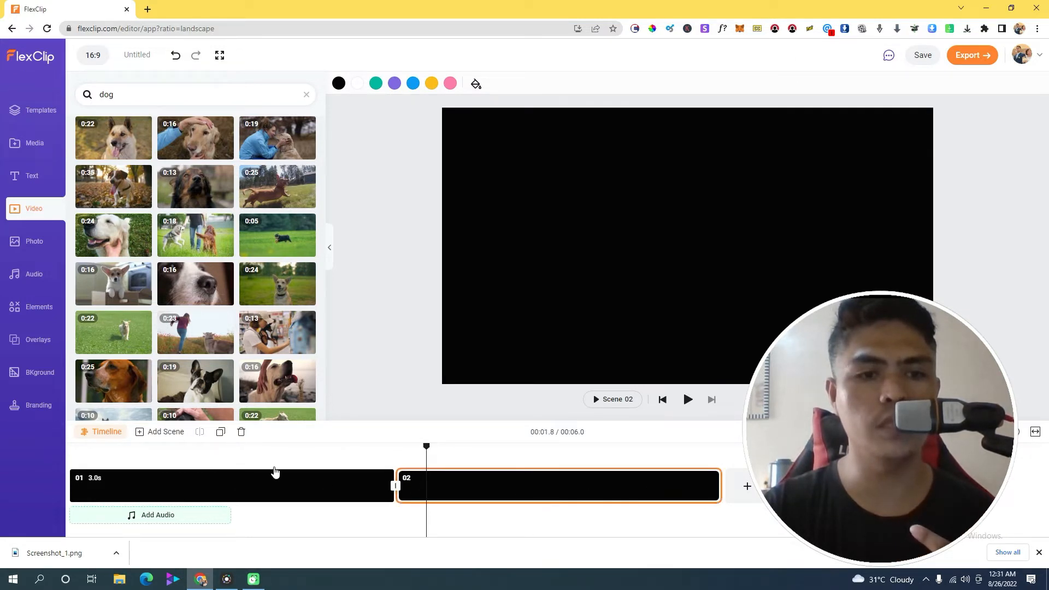
click(241, 431)
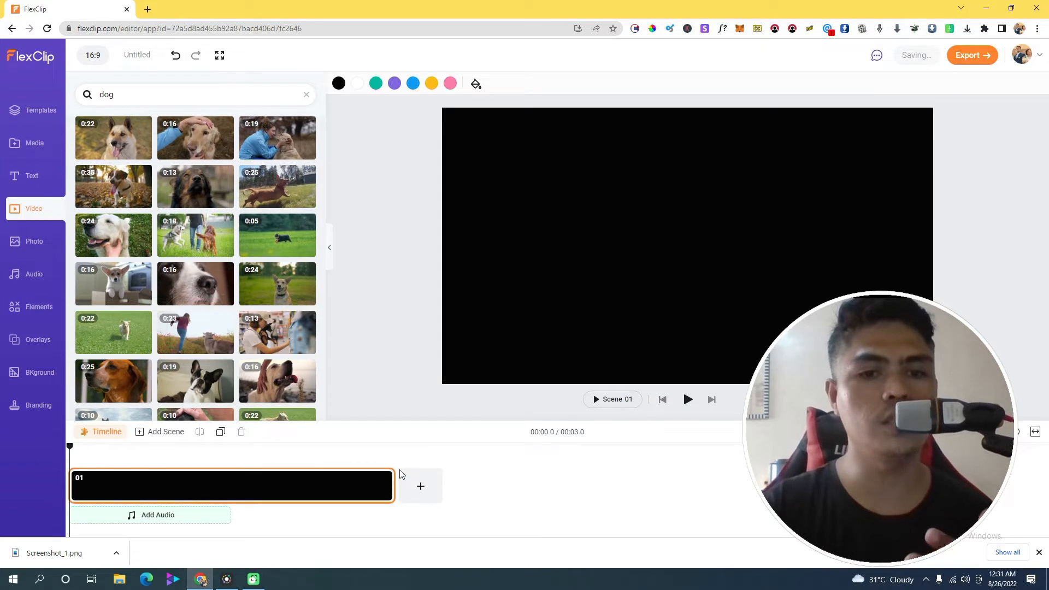
key(space)
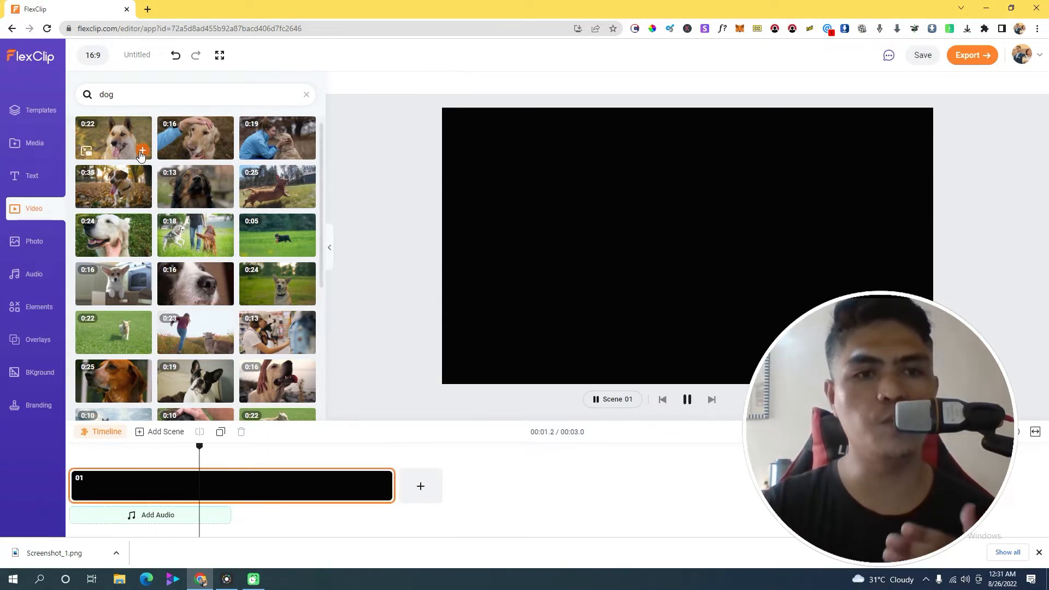
Put the 22-second happy dog clip into scene 01 and preview it
click(142, 151)
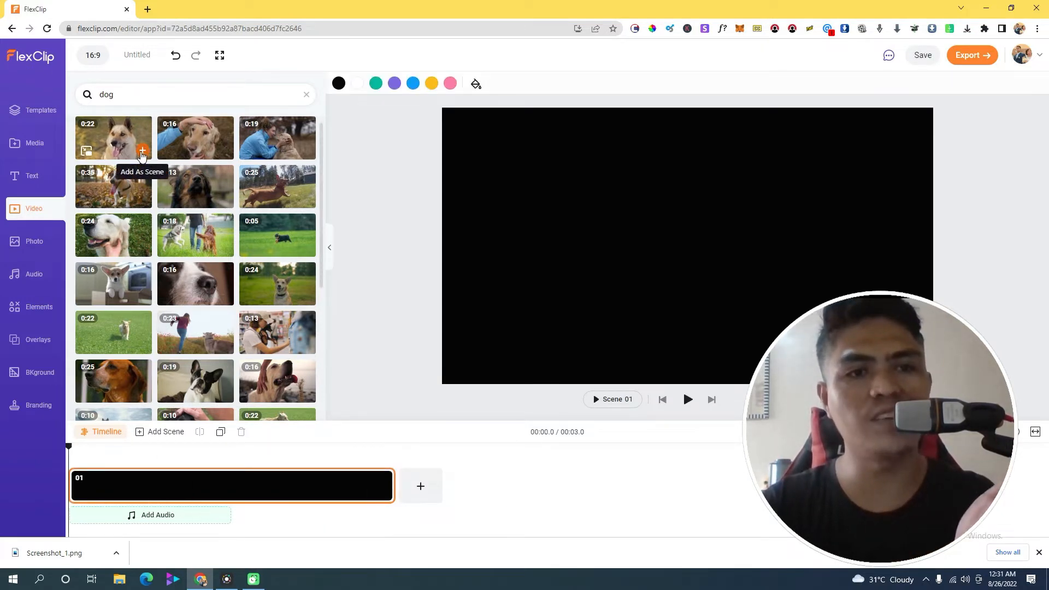
click(303, 488)
click(687, 400)
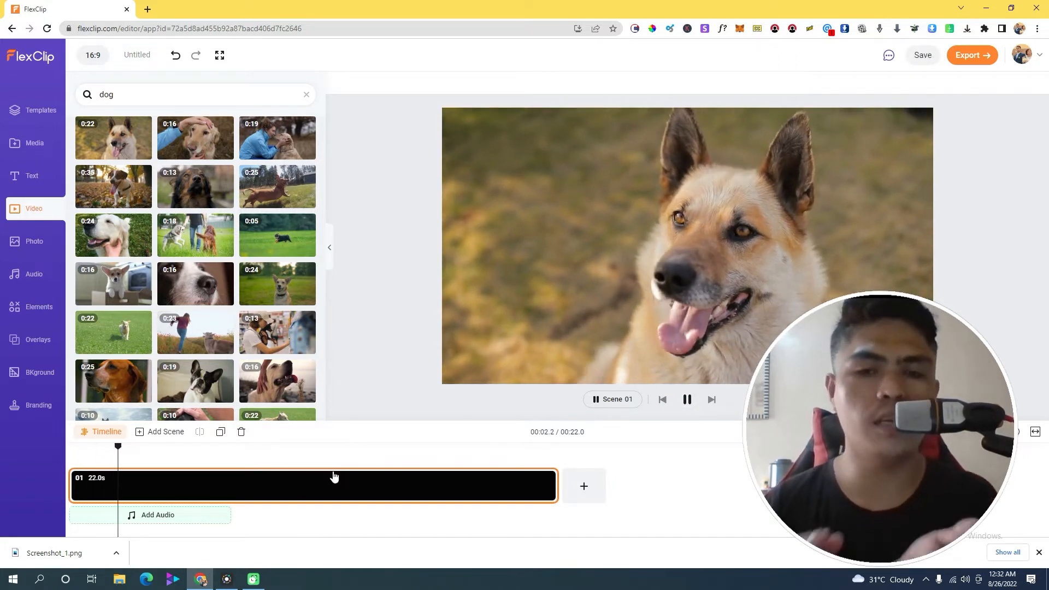
Add Scene 02 holding the 19-second woman-and-labrador clip and preview it
click(585, 487)
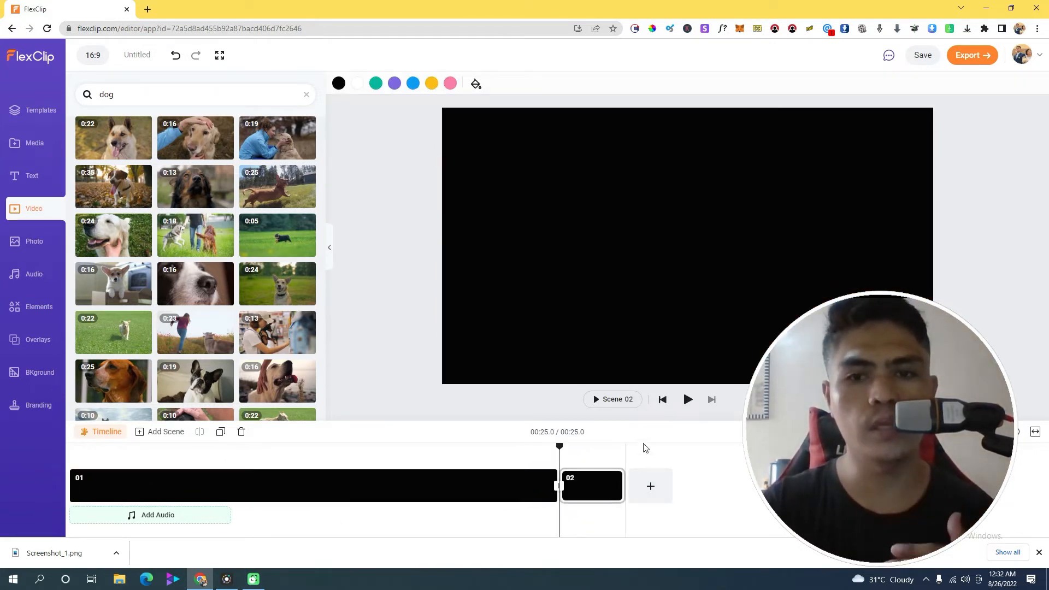
mouse_move(202, 135)
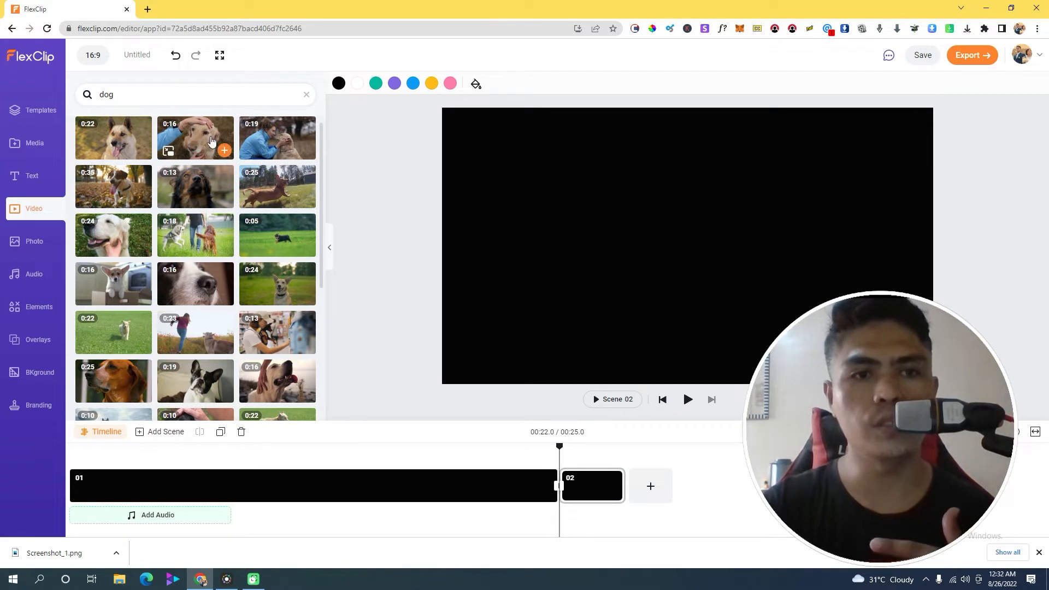
click(306, 151)
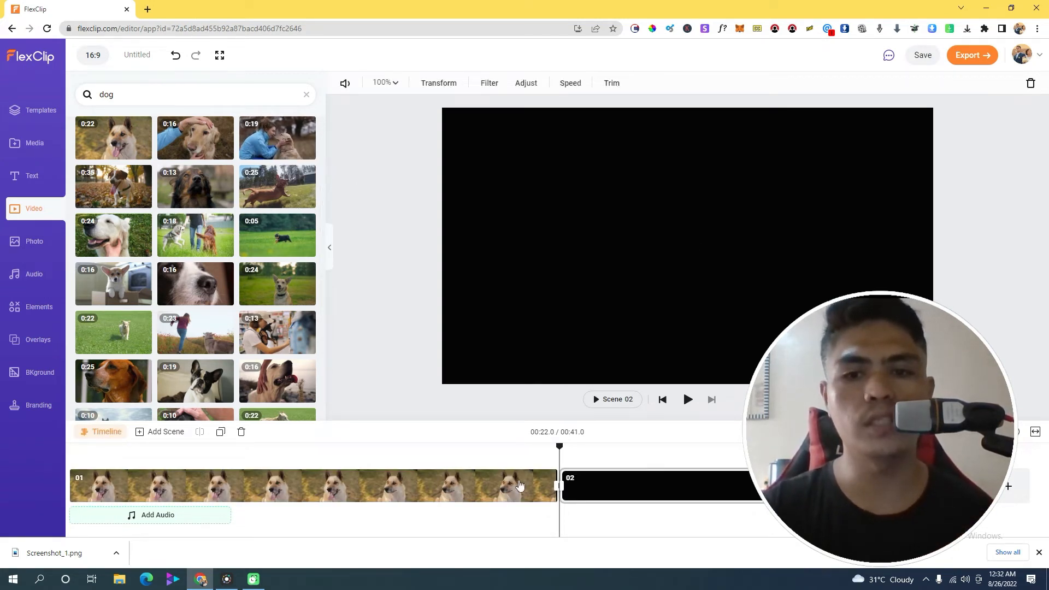
click(687, 399)
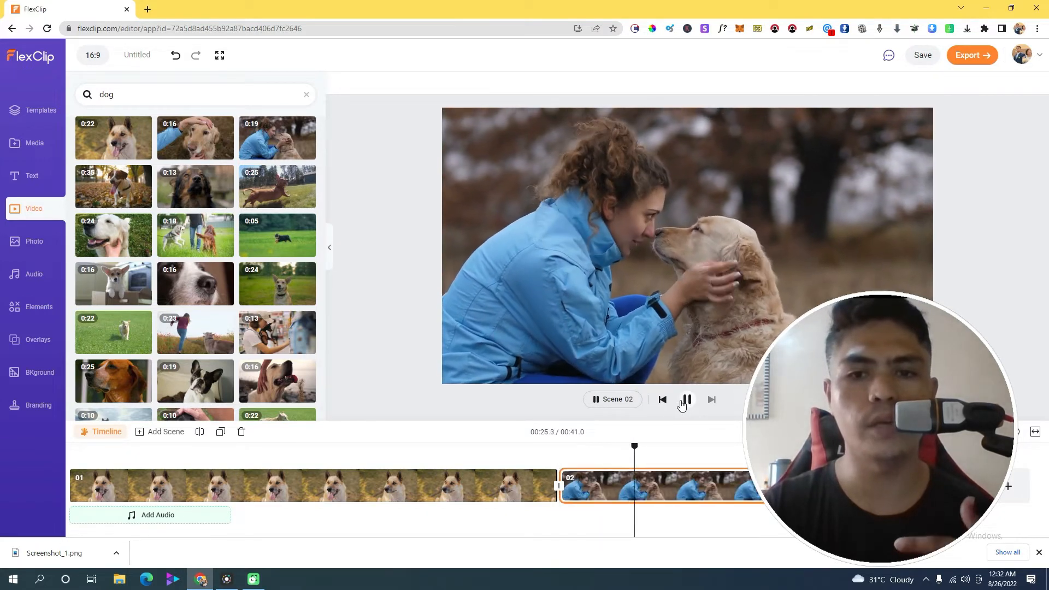
click(688, 400)
click(243, 480)
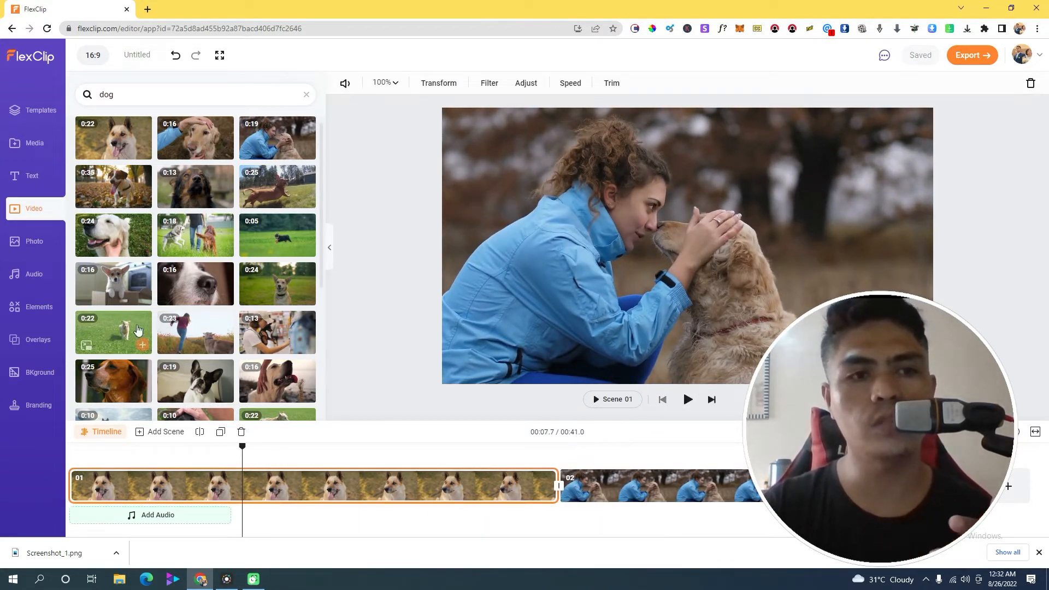
Show all Modern Titles text presets and add the Clean Design template
click(34, 181)
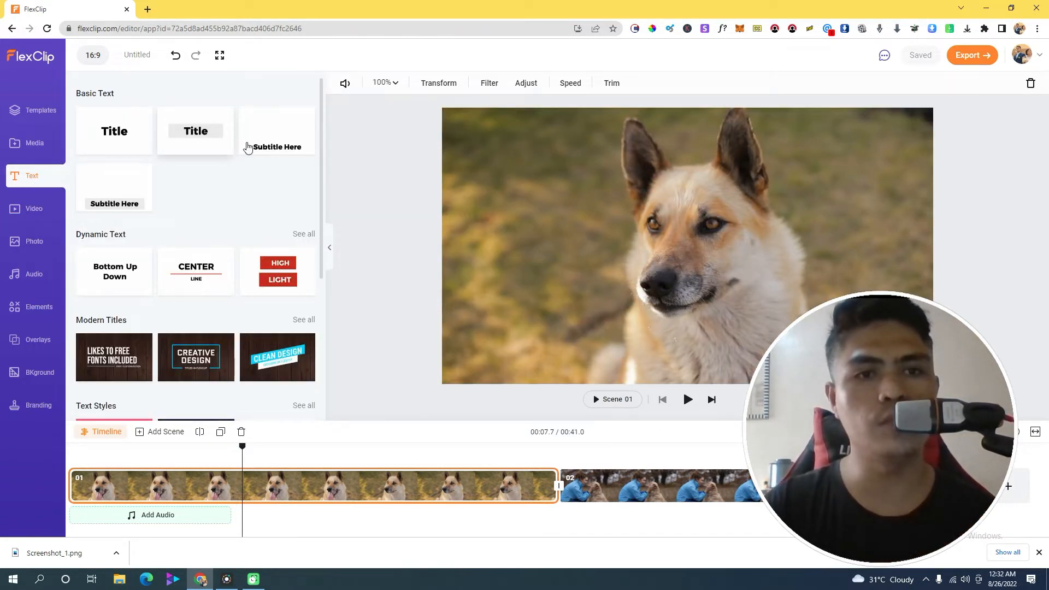
drag(322, 153, 321, 341)
mouse_move(231, 295)
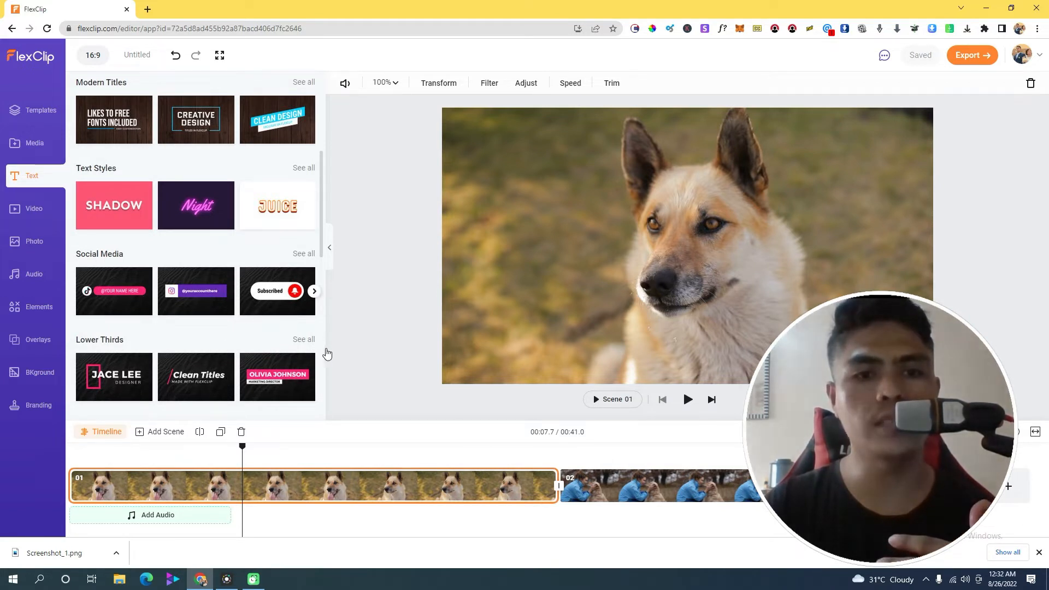
scroll(328, 308, up, 3)
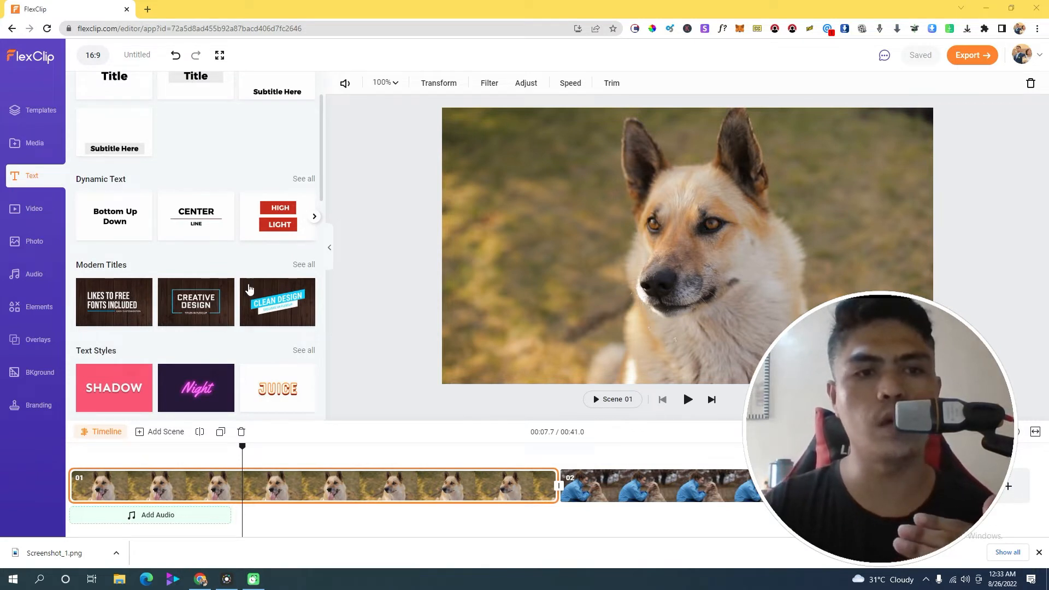
scroll(154, 321, down, 1)
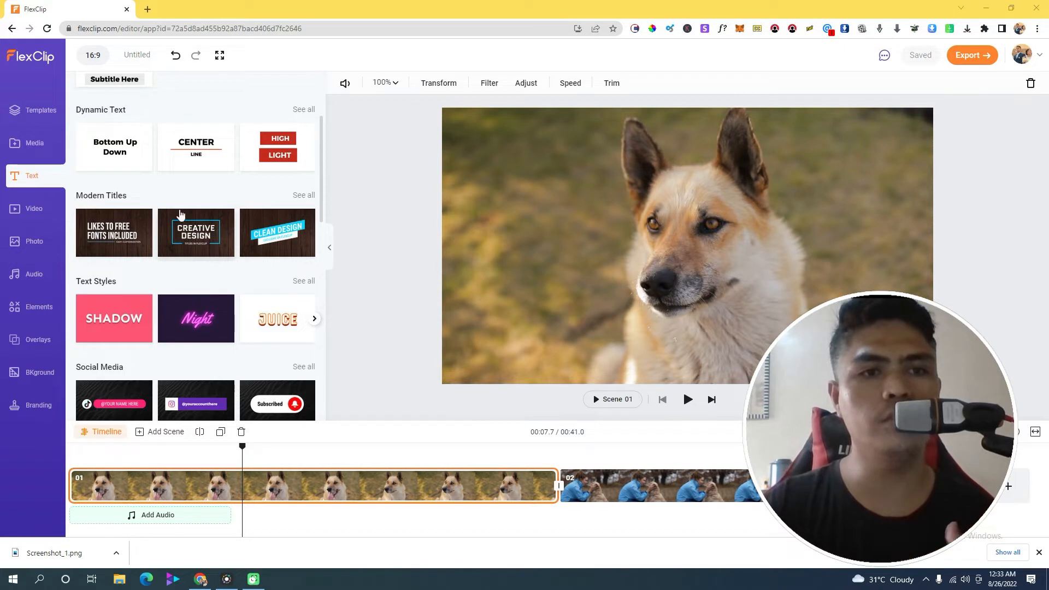
click(304, 198)
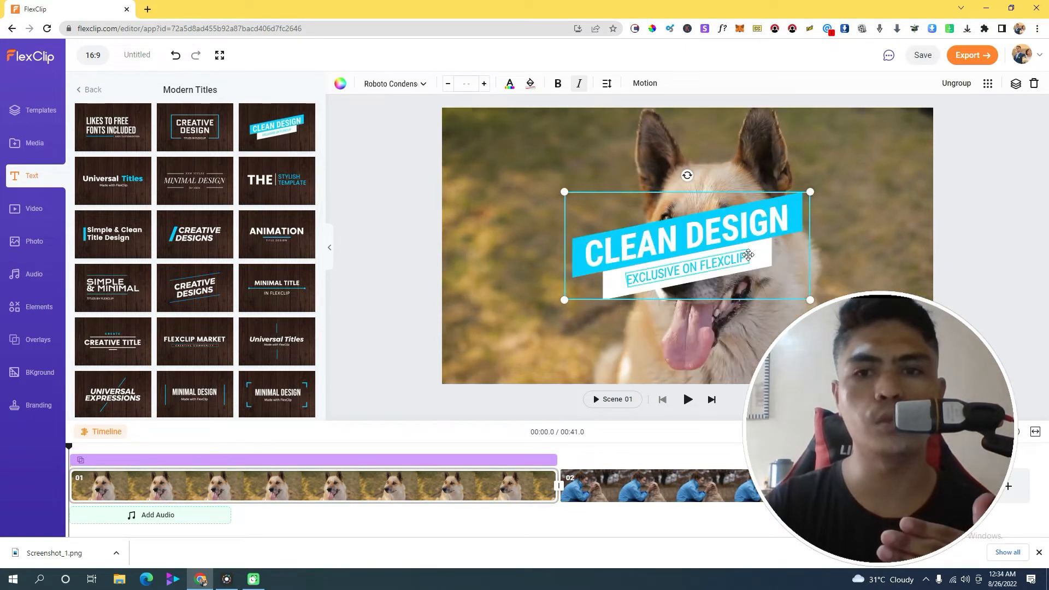
Select the Clean Design title overlay and open its headline for editing
click(568, 236)
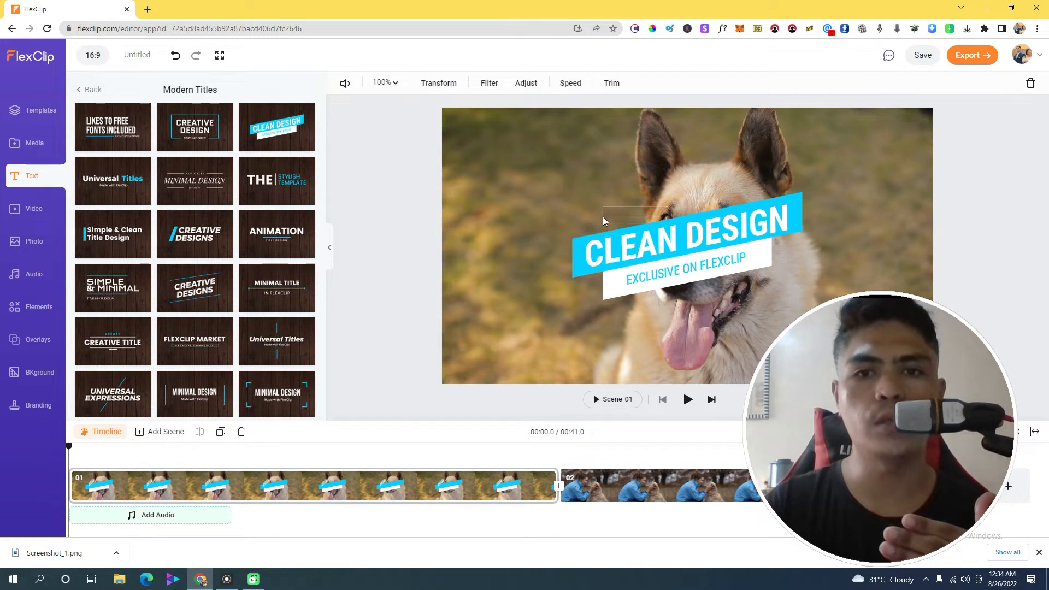
click(650, 224)
click(558, 241)
click(601, 221)
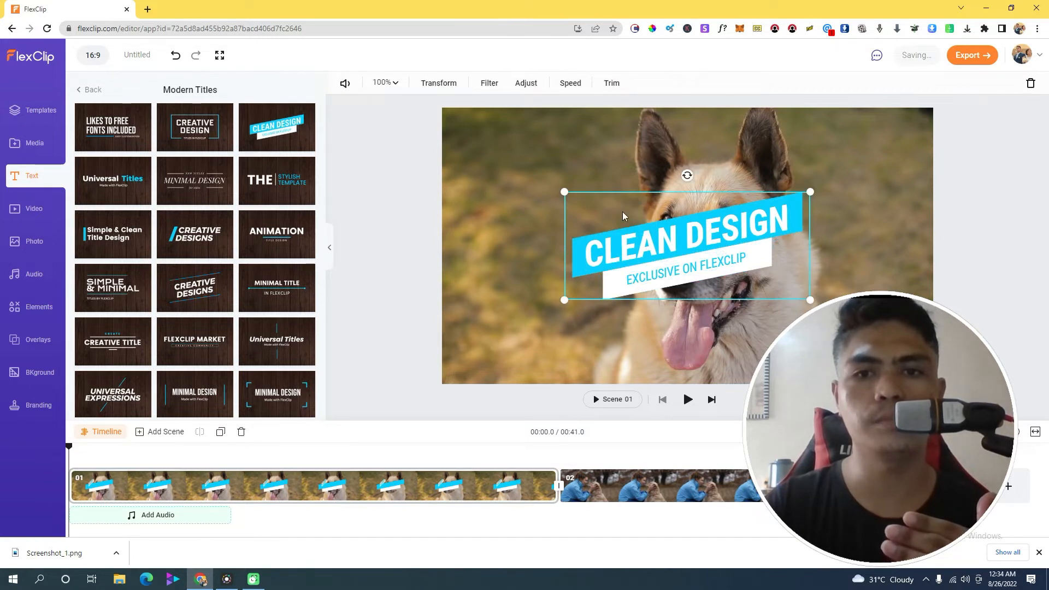
click(639, 200)
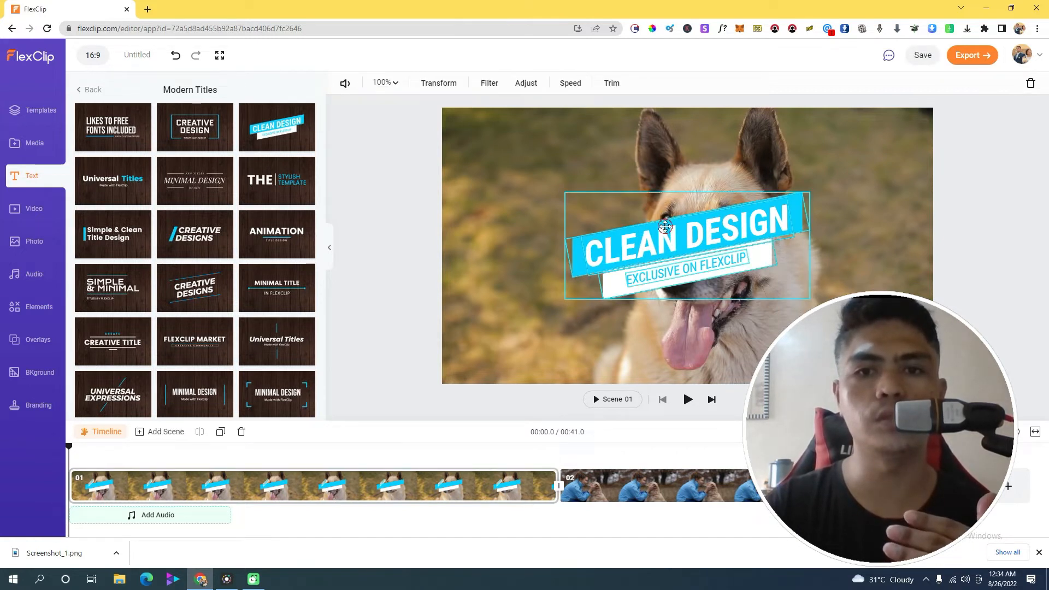
click(662, 225)
click(596, 240)
click(596, 235)
click(683, 267)
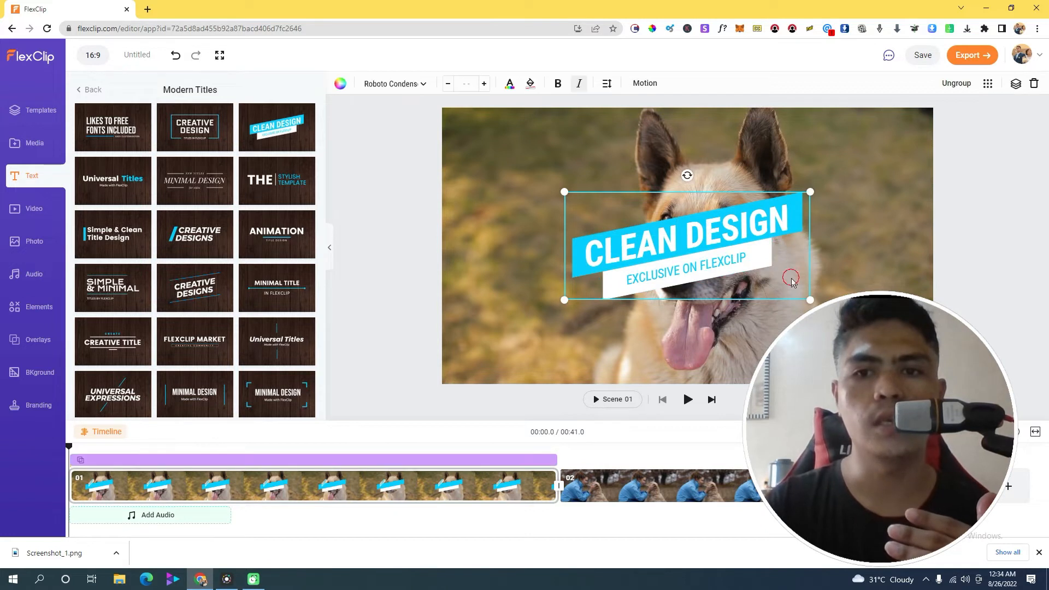
click(790, 276)
click(708, 233)
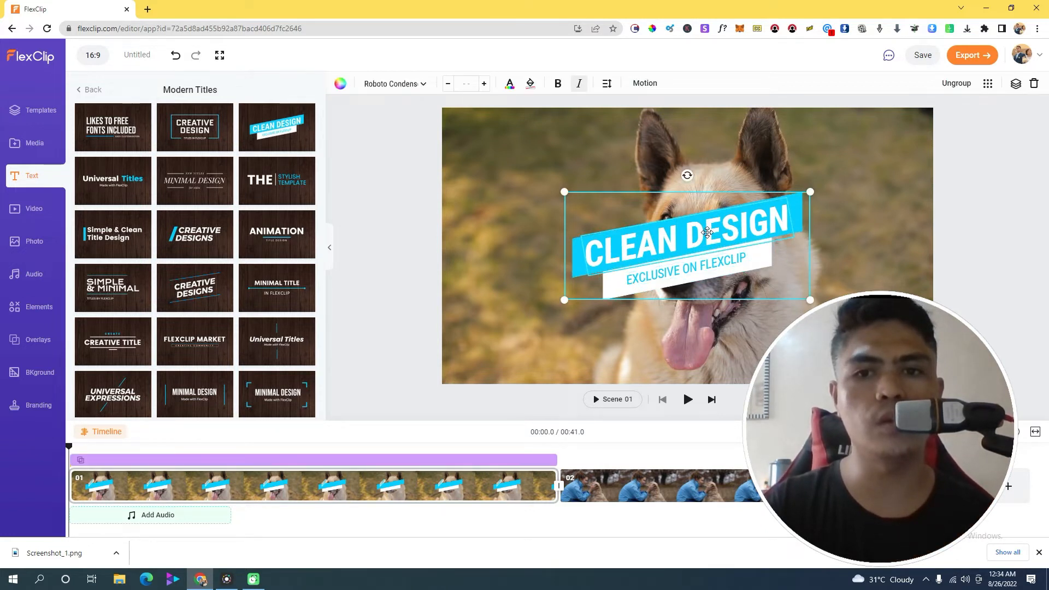
double_click(707, 232)
Replace the CLEAN DESIGN headline with the creator's name in capitals
triple_click(147, 107)
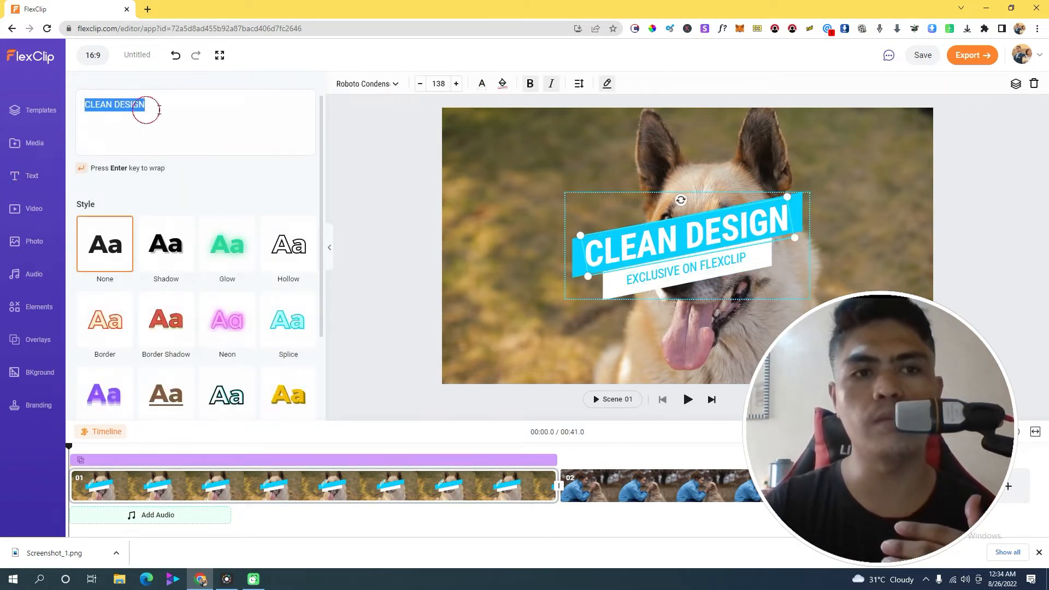
click(175, 107)
triple_click(189, 100)
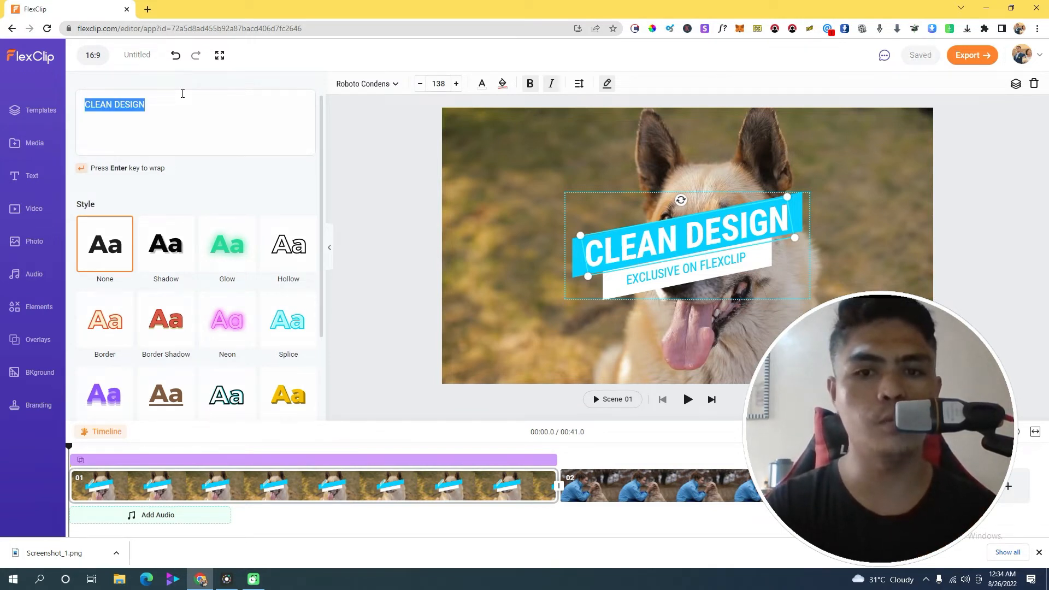
text(eJ)
key(BackSpace)
key(BackSpace)
text(Jer callor)
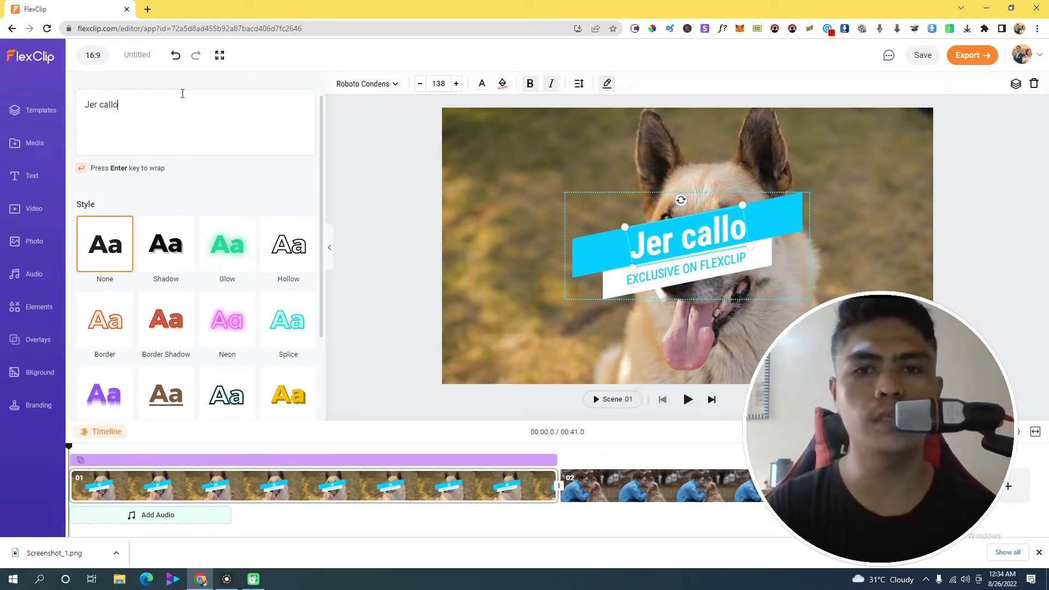
key(BackSpace)
key(BackSpace)
key(BackSpace)
key(BackSpace)
key(BackSpace)
key(BackSpace)
key(BackSpace)
key(BackSpace)
key(BackSpace)
text(ER CALLORA)
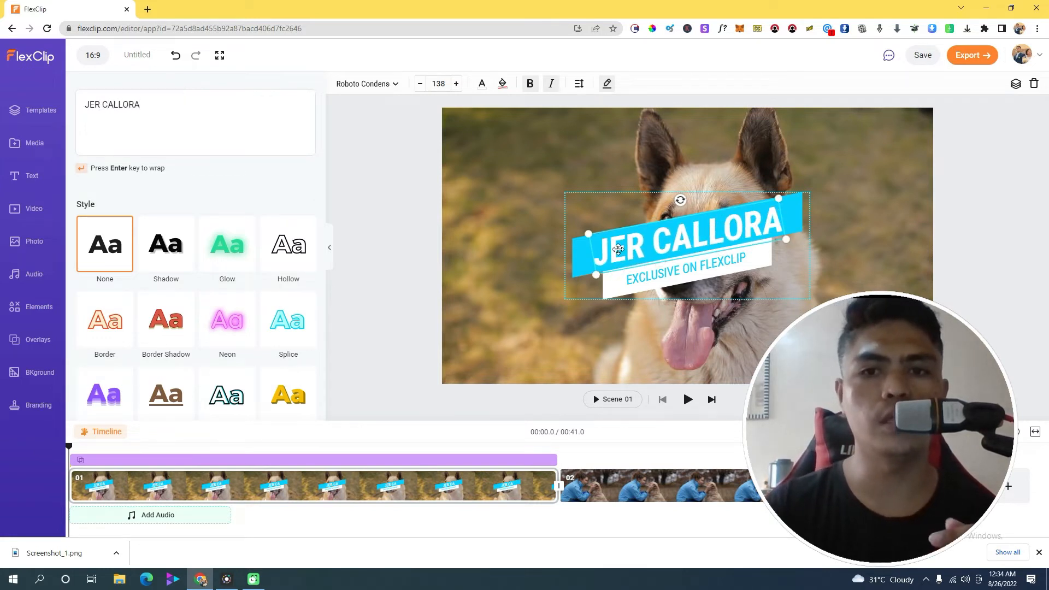
Replace the EXCLUSIVE ON FLEXCLIP subtitle with the creator's website address
click(685, 271)
triple_click(178, 126)
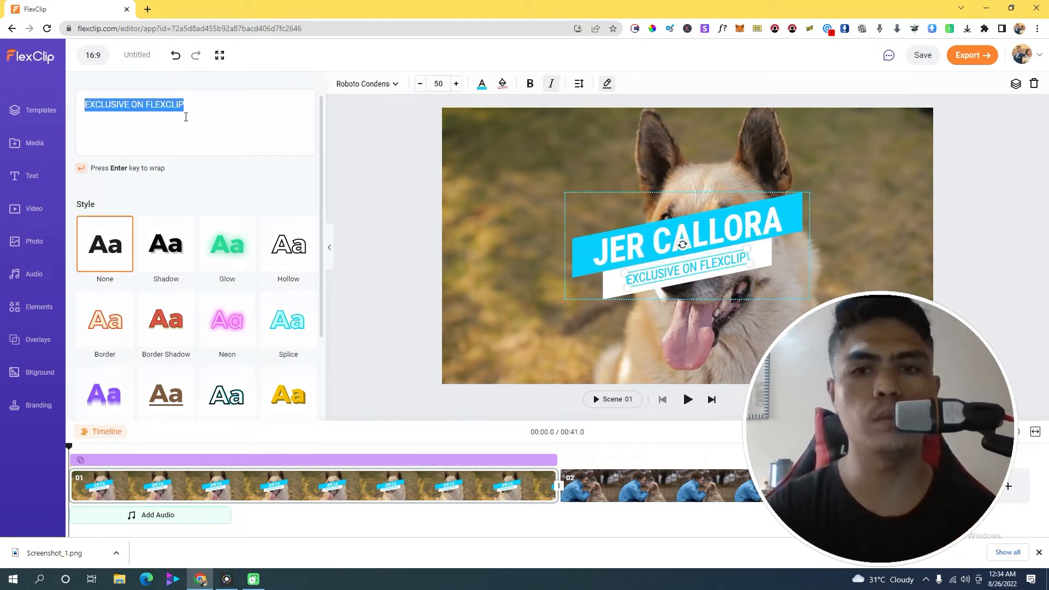
text(JERDIGITAL.,COM)
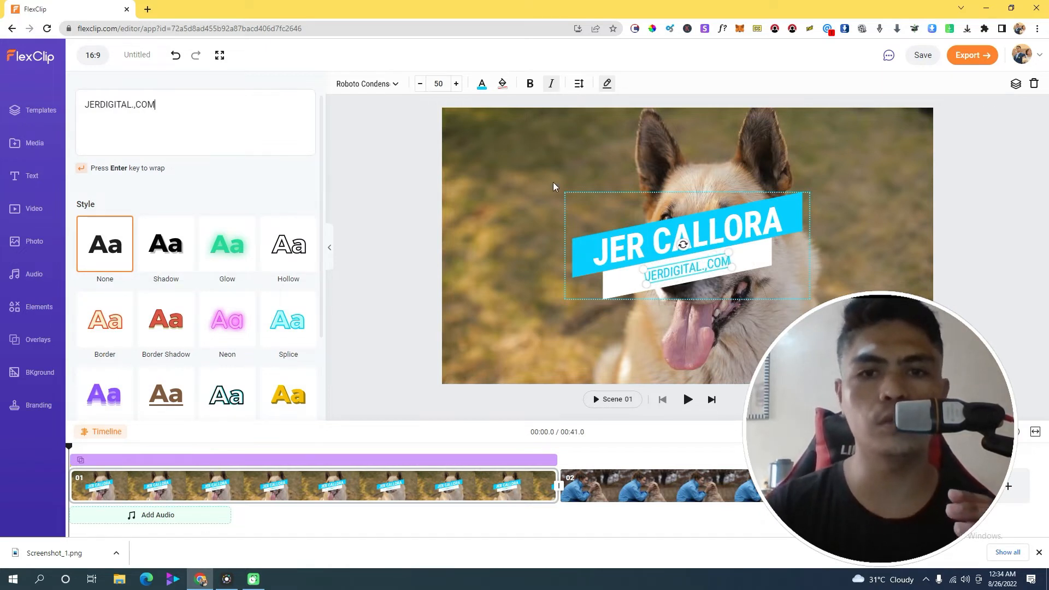
click(584, 251)
click(583, 252)
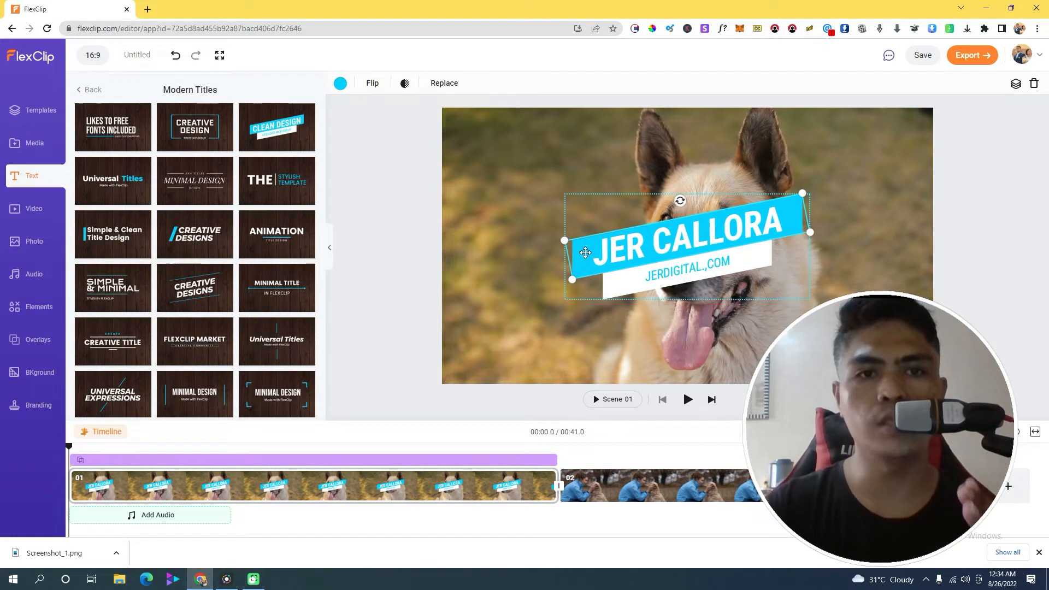
Recolour the title banner yellow, move the title to the lower left, and preview playback
click(340, 85)
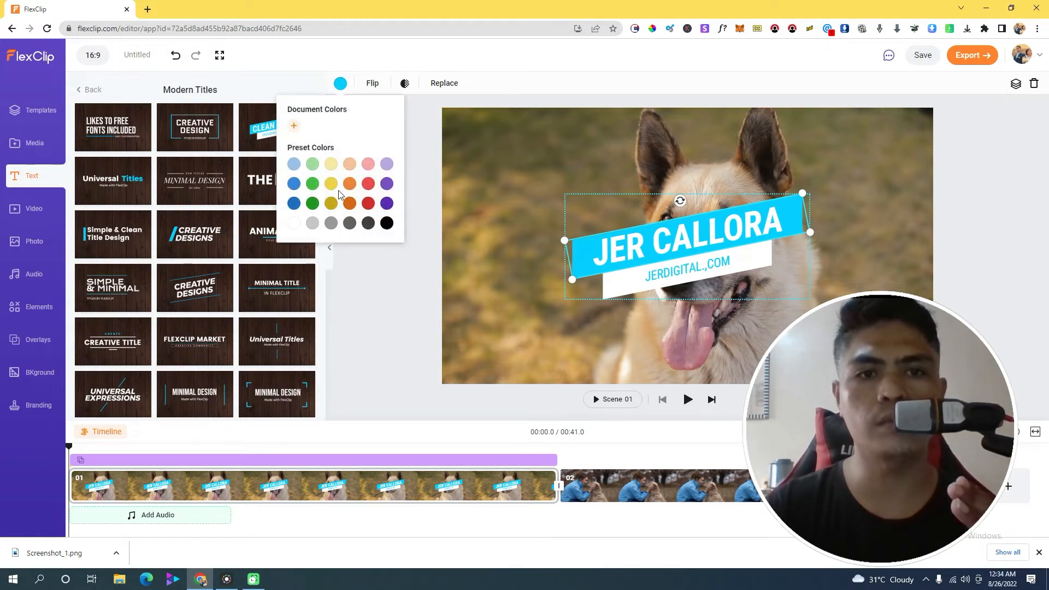
click(479, 226)
drag(747, 269, 654, 323)
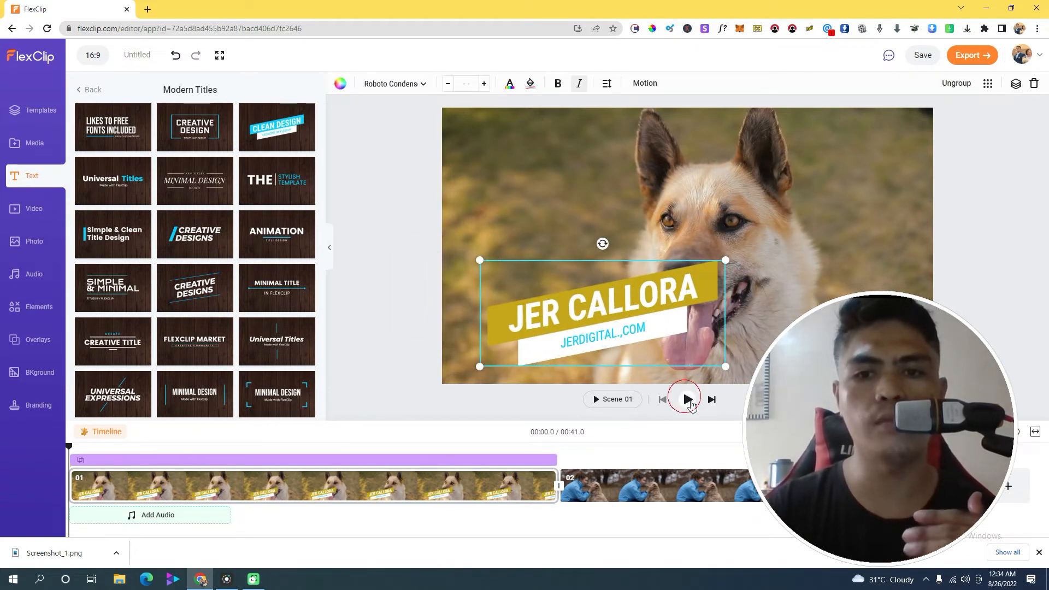
click(688, 399)
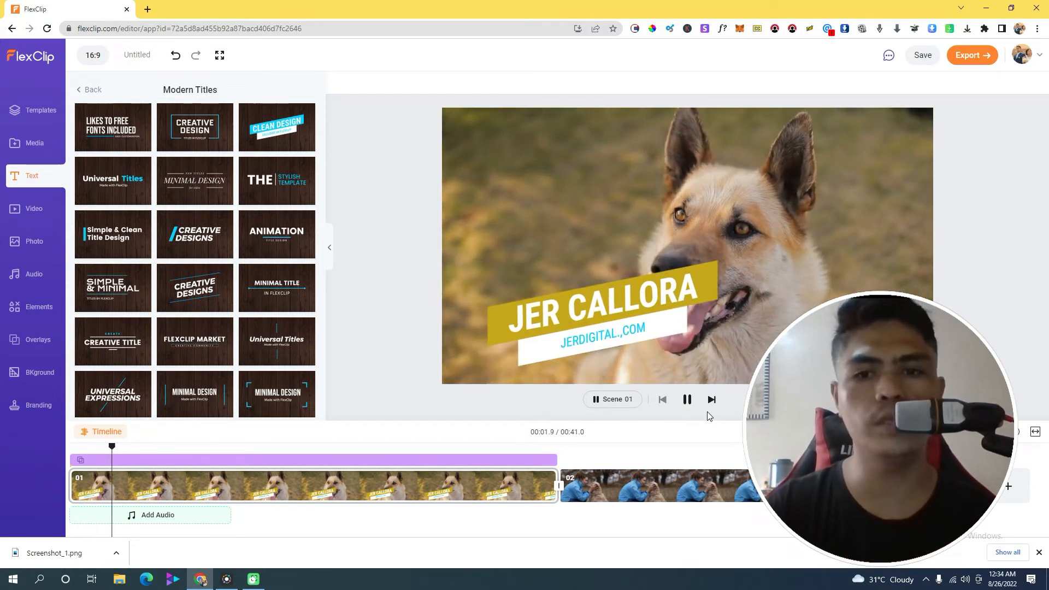
click(687, 399)
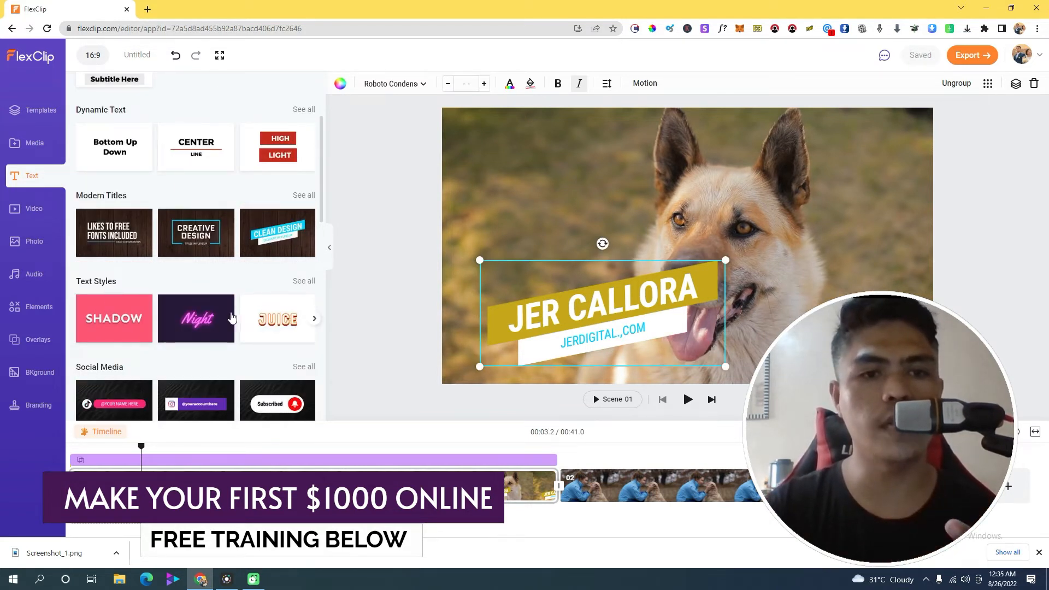
Add the Social Media Subscribed bell sticker and drag it into the scene's bottom-right corner
scroll(231, 319, down, 2)
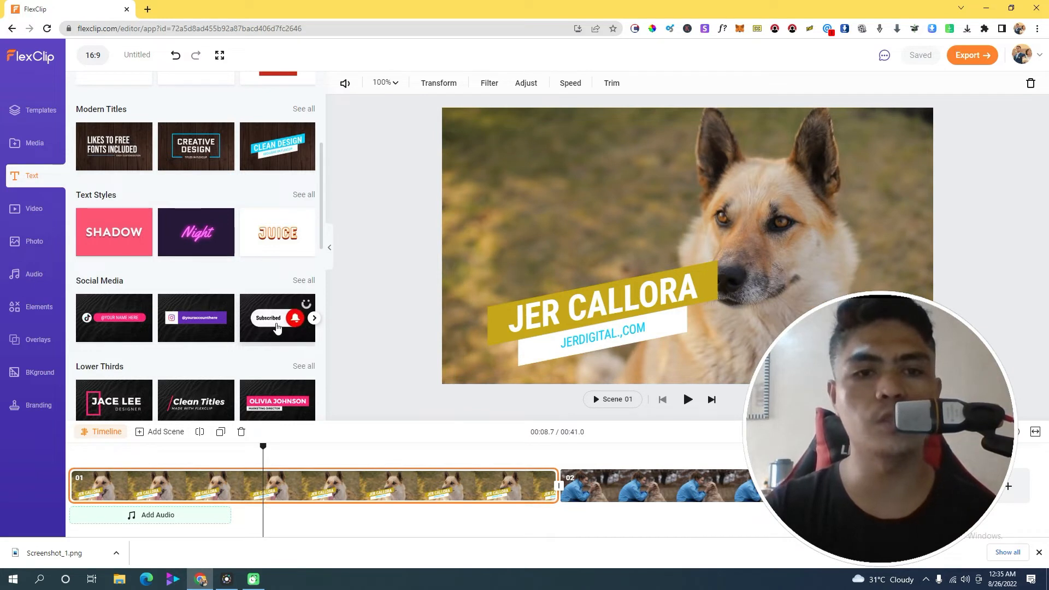
click(278, 326)
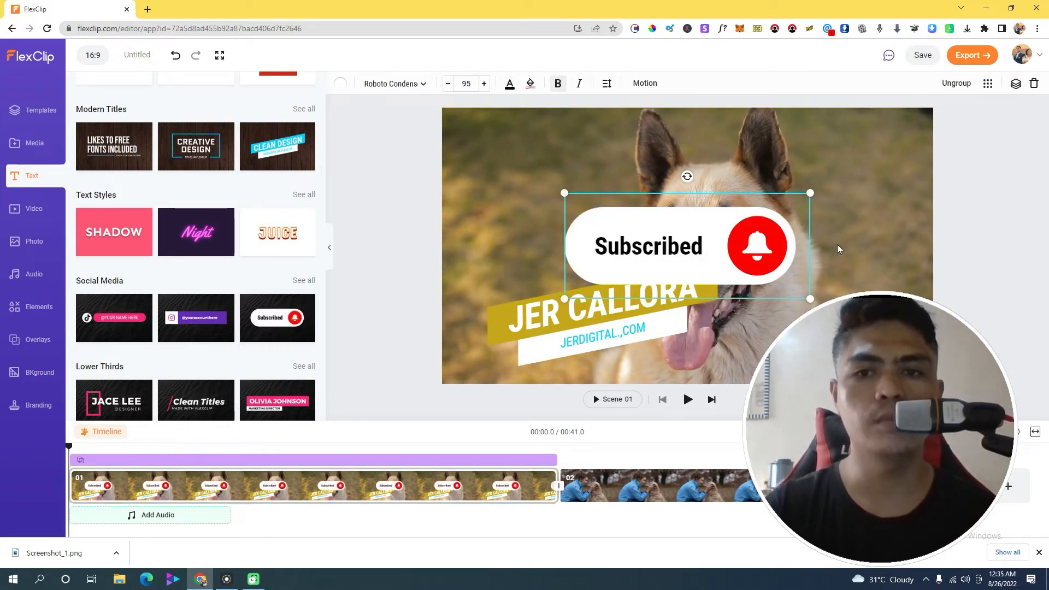
click(734, 202)
drag(734, 203, 810, 326)
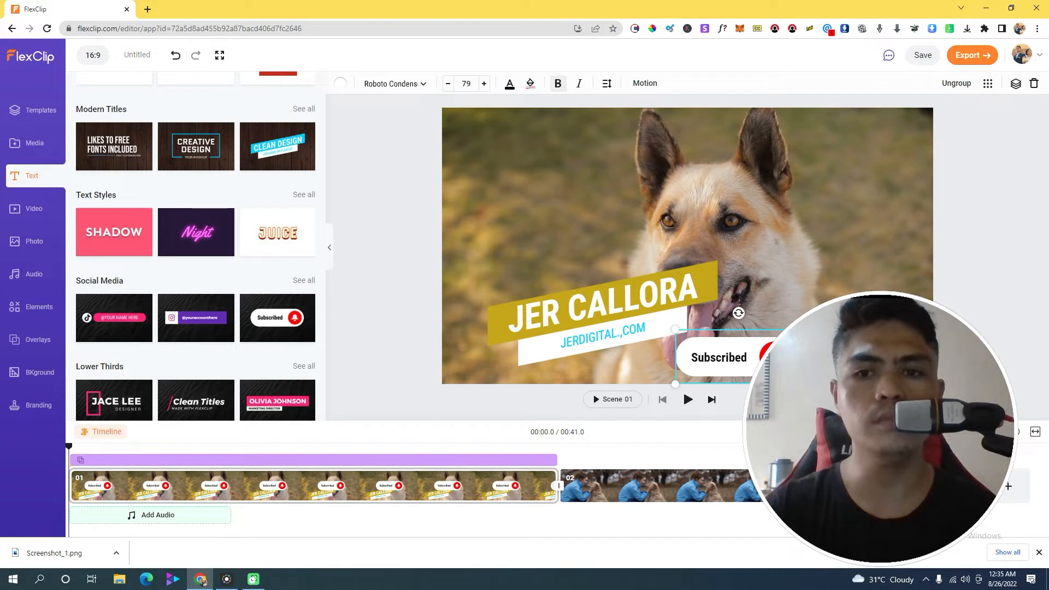
drag(721, 355, 827, 352)
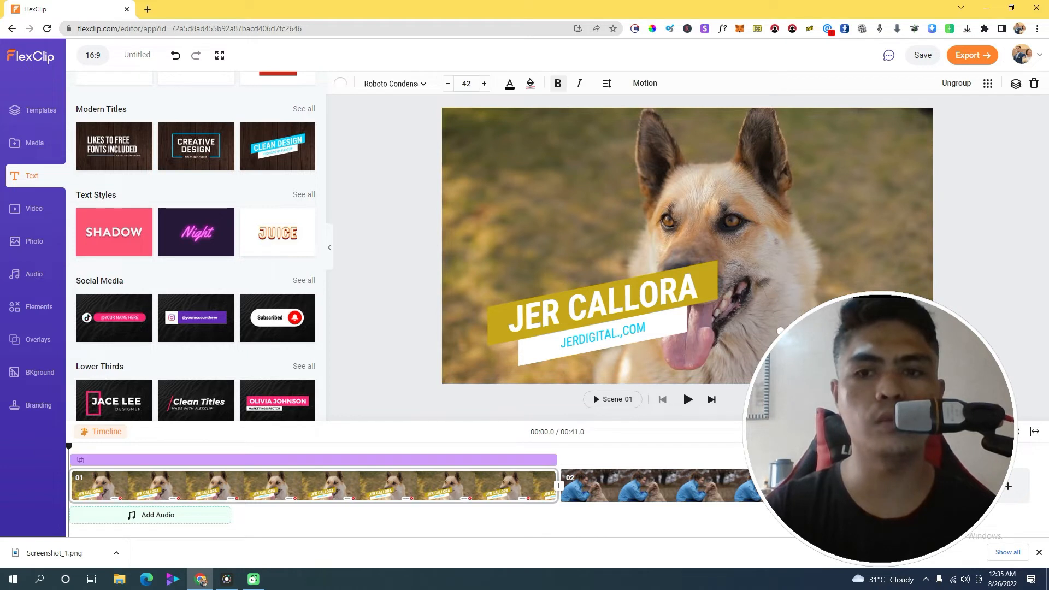
click(822, 350)
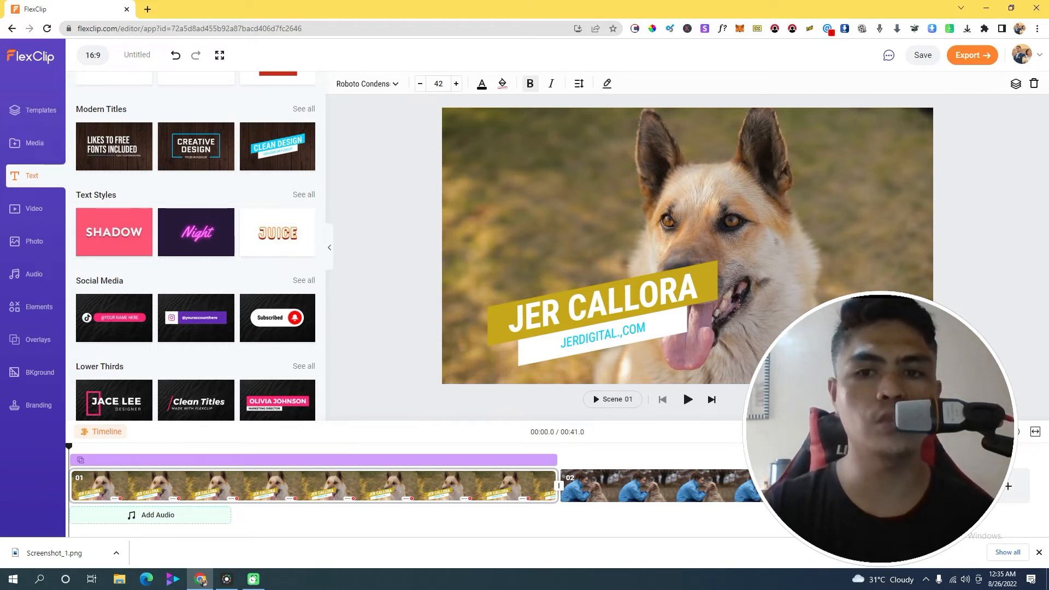
click(852, 235)
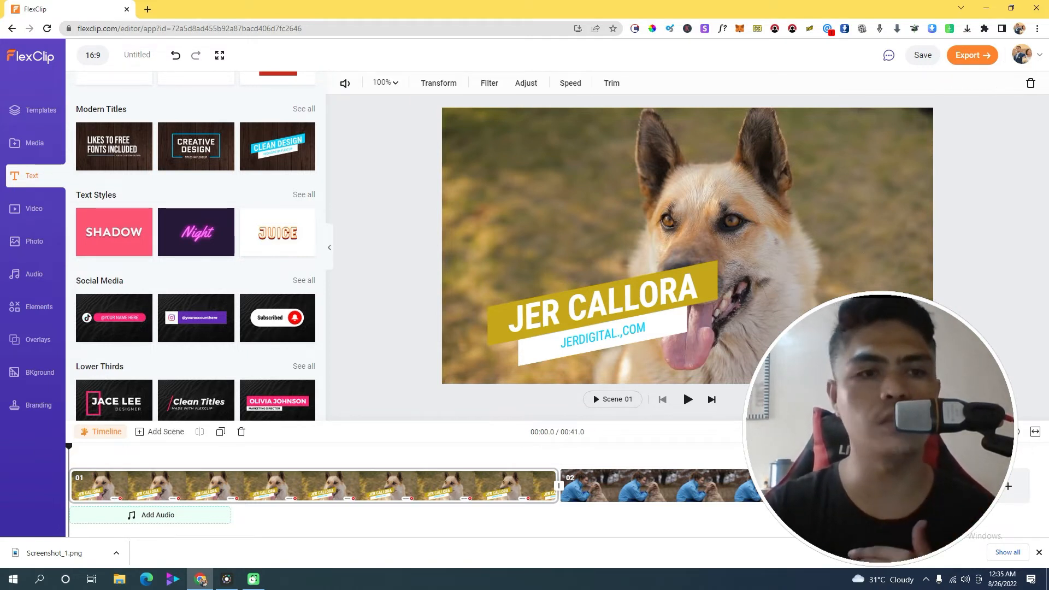
Open the Overlays library listing Effect, Shape, Logo and Corporate overlay categories
click(32, 218)
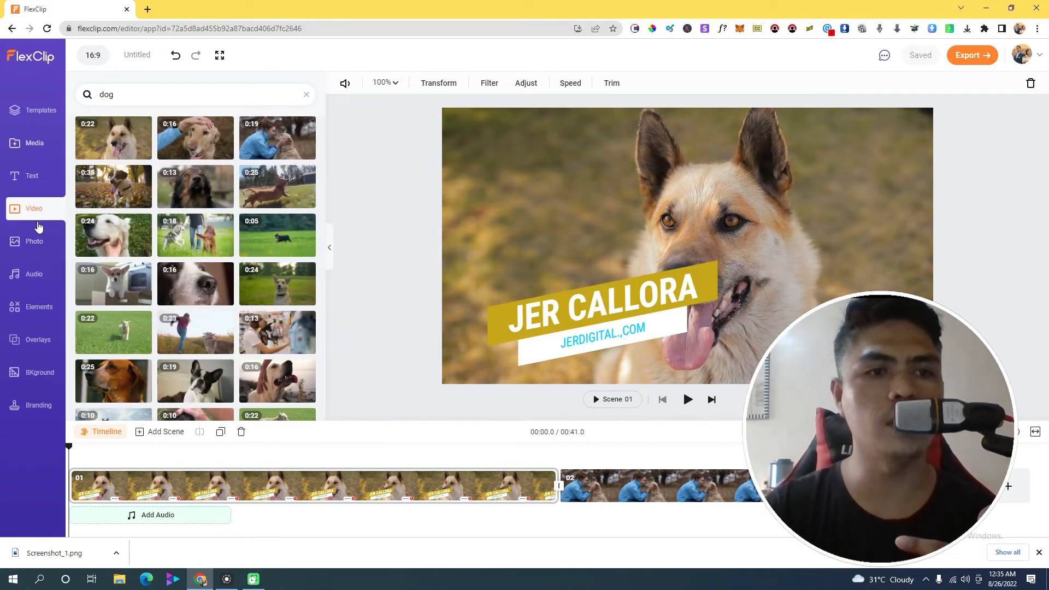
click(38, 306)
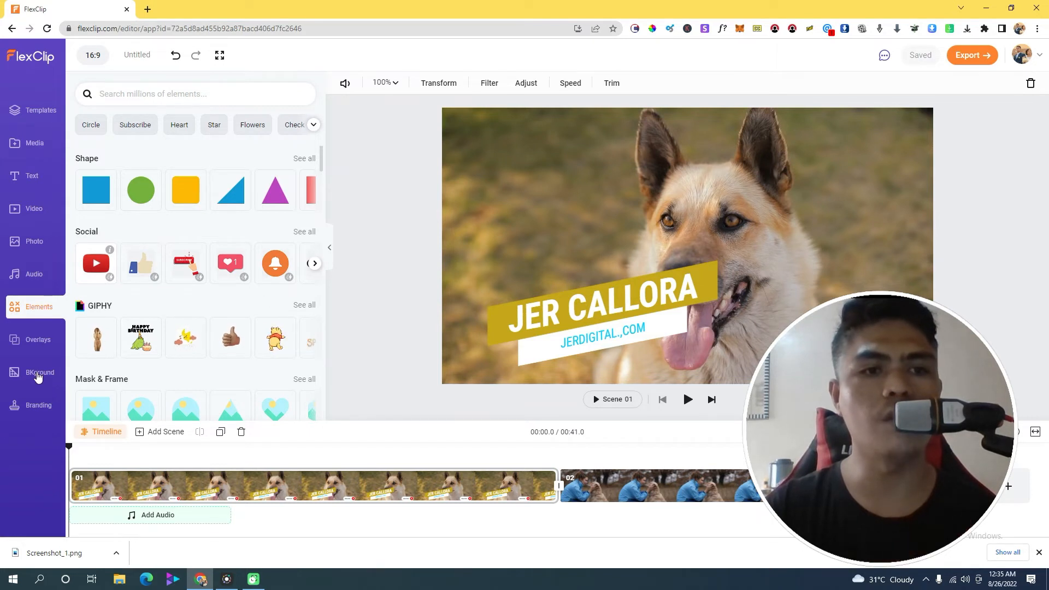
click(37, 340)
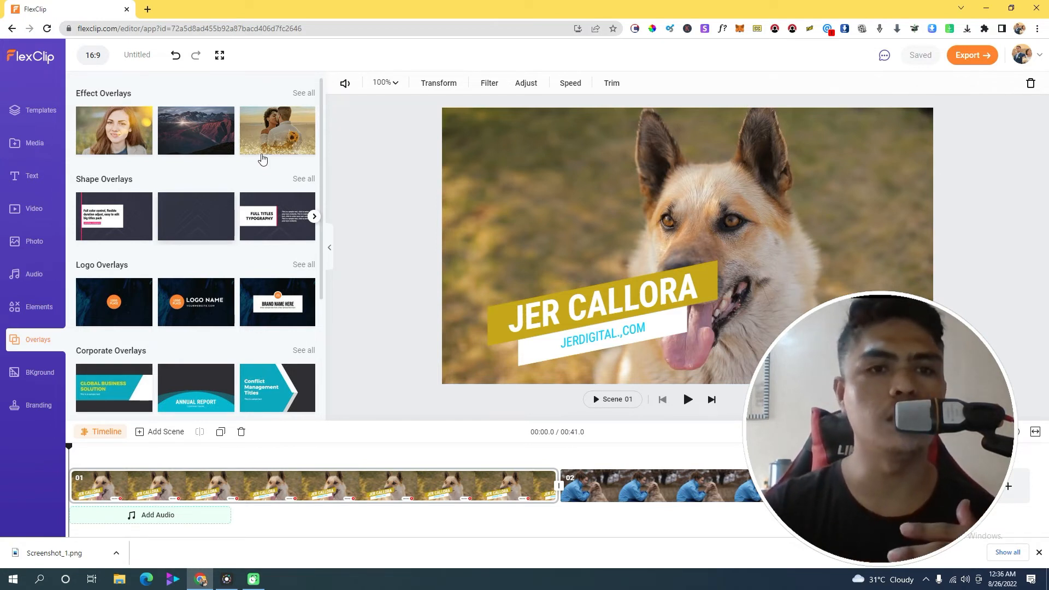
mouse_move(193, 227)
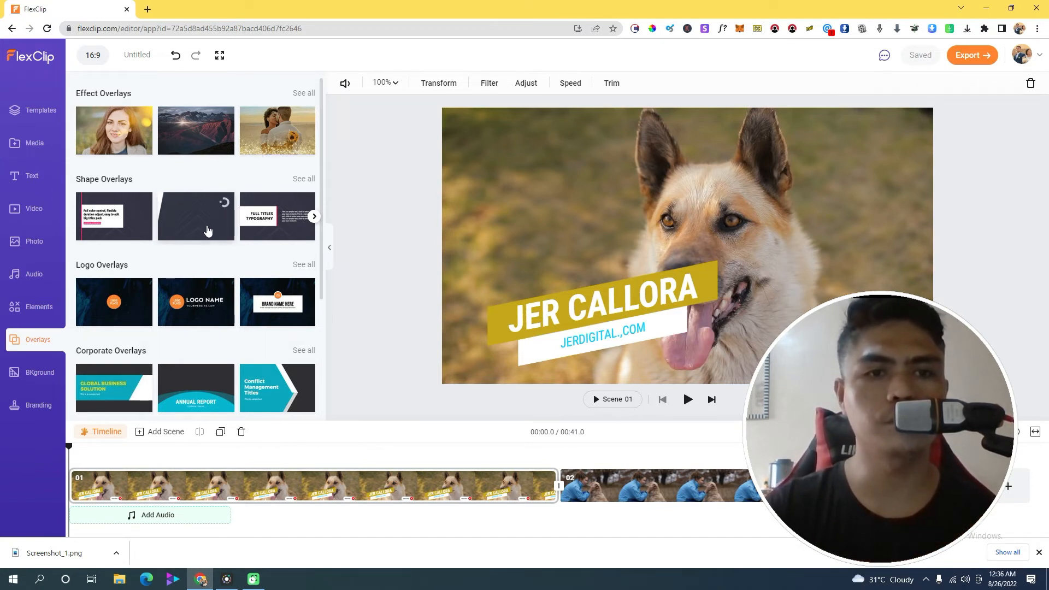
Add the Title Typography shape overlay to the first scene and nudge its TITLE line
click(223, 210)
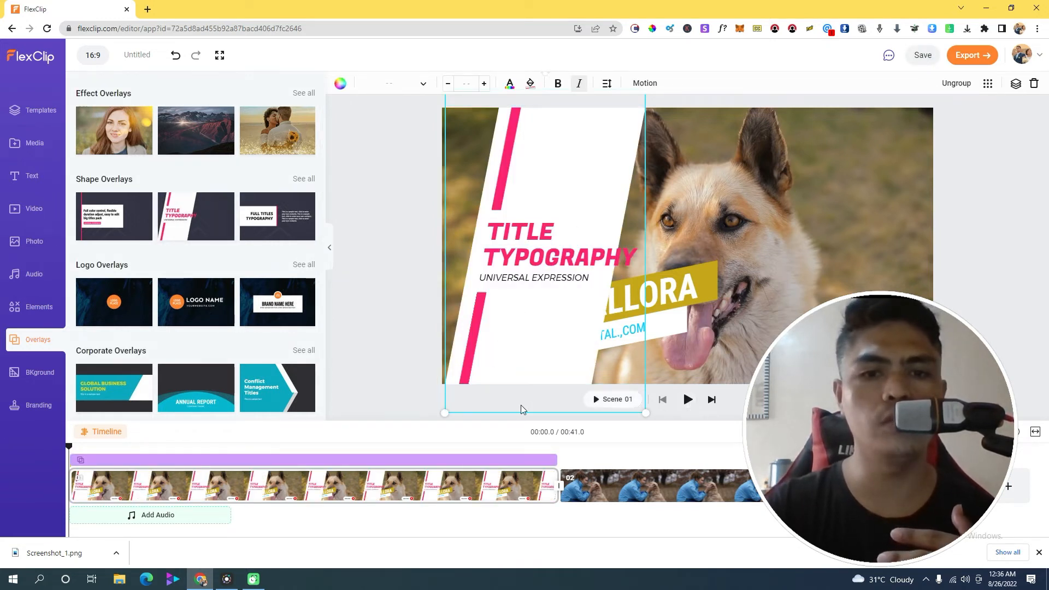
click(689, 401)
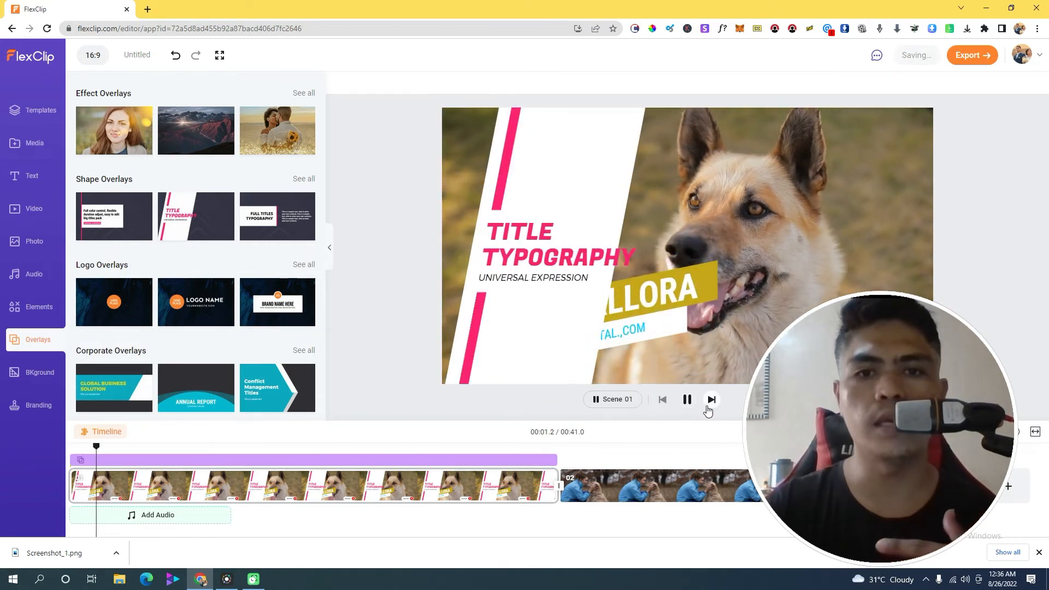
click(537, 250)
mouse_move(519, 227)
mouse_down()
mouse_move(532, 225)
mouse_move(516, 230)
mouse_up()
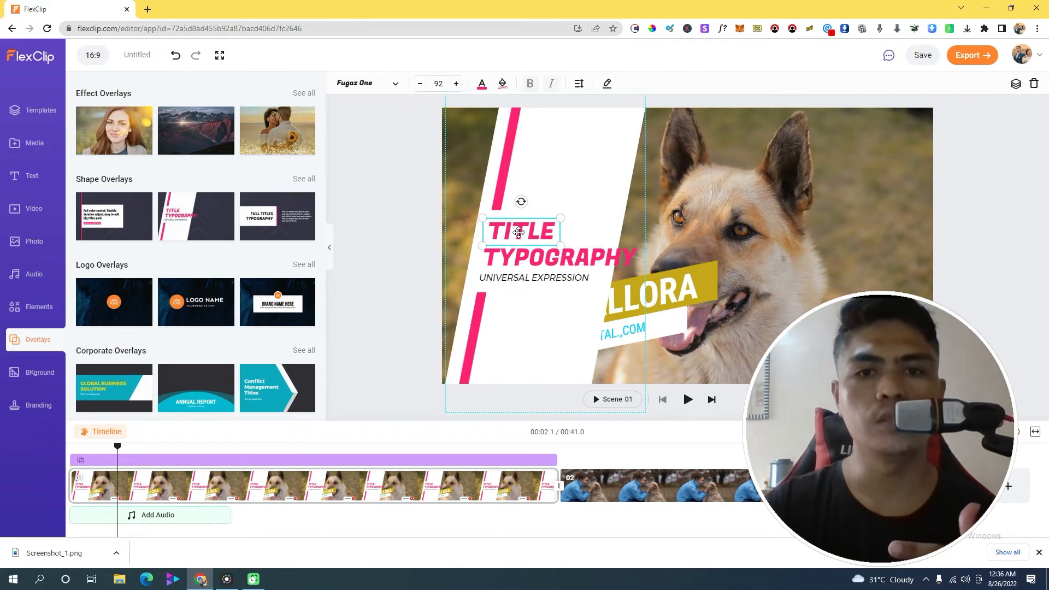
Rewrite the overlay's TITLE and TYPOGRAPHY lines to 'DOG' and 'vIDEOS'
click(607, 83)
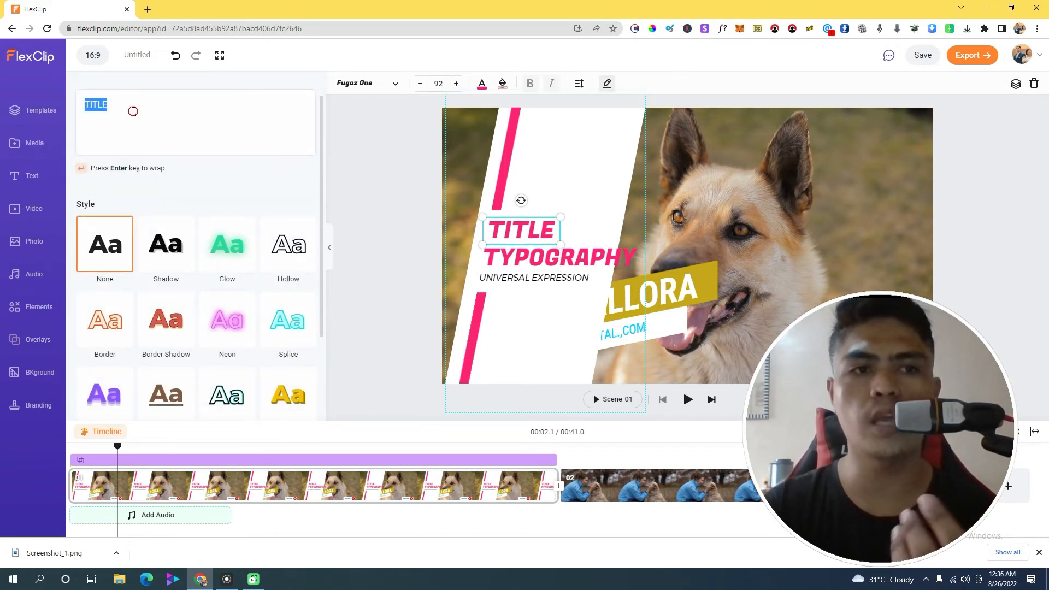
text(DO)
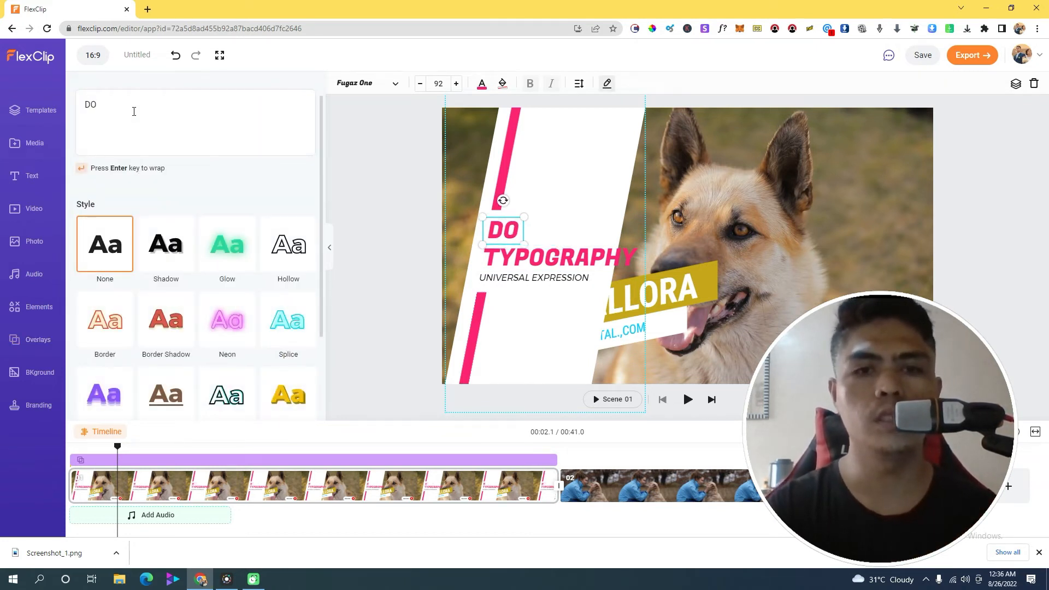
text(G)
click(544, 258)
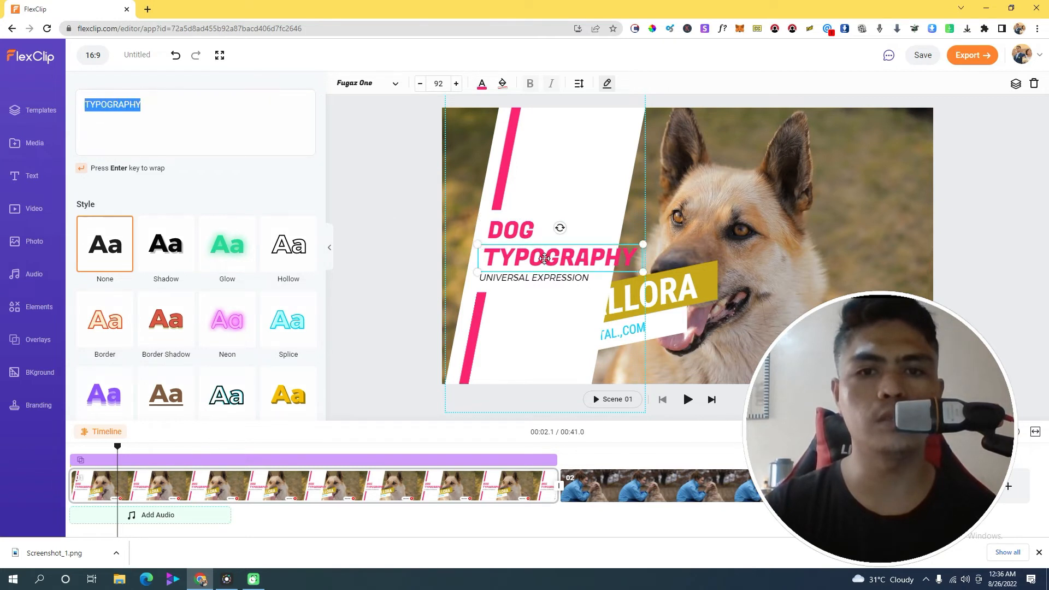
text(vIDEOS)
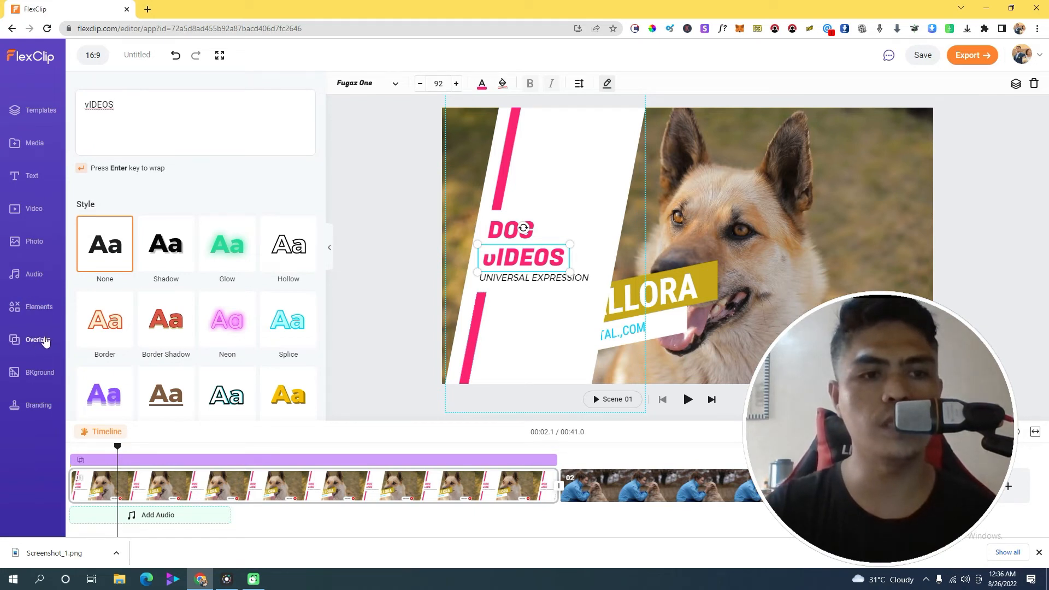
Create a text branding watermark and enter the creator's name as its text
click(31, 375)
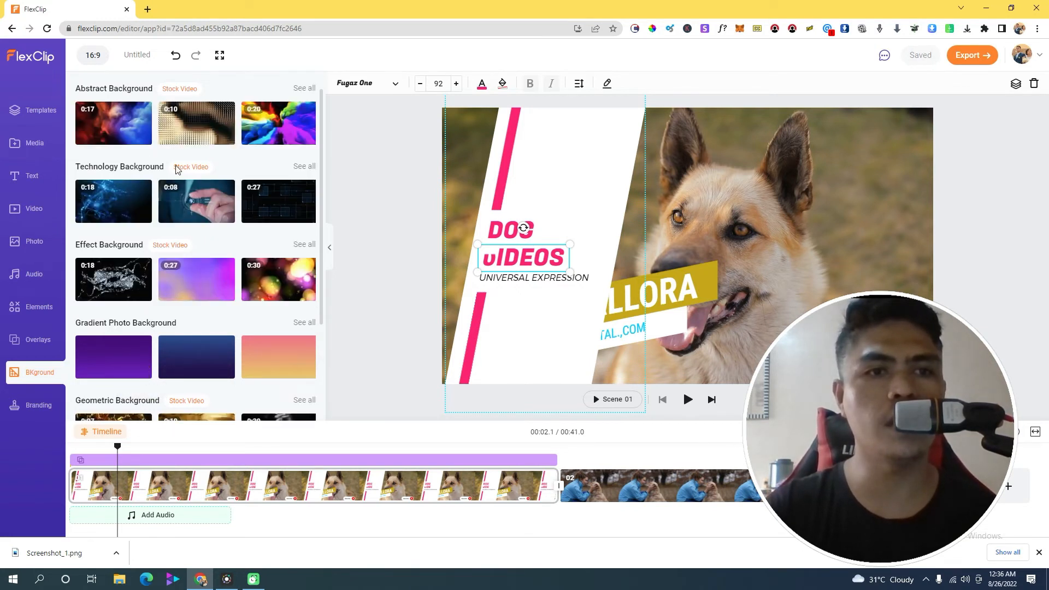
scroll(246, 371, down, 2)
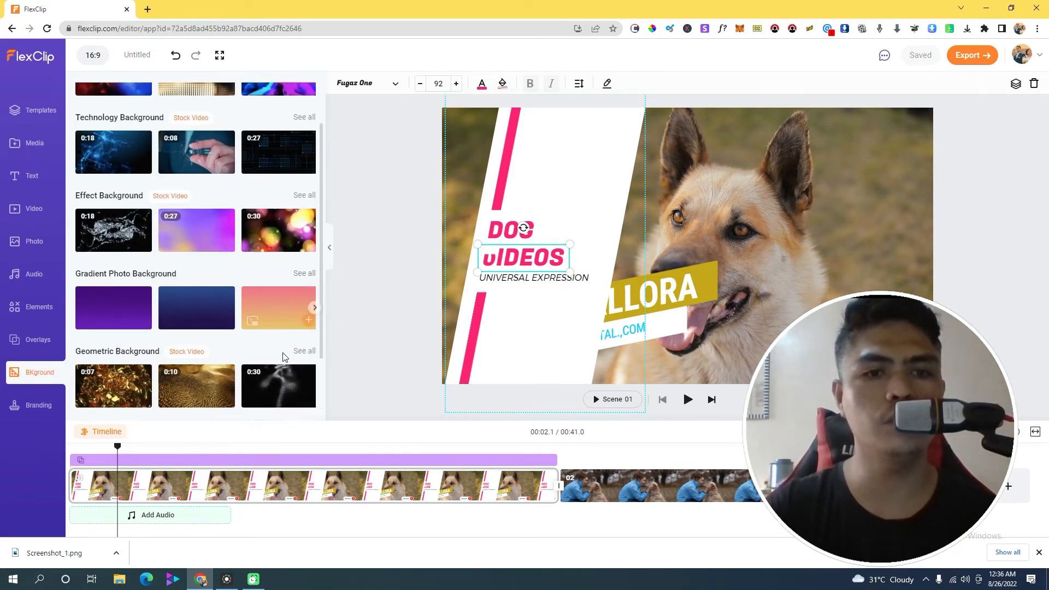
click(31, 411)
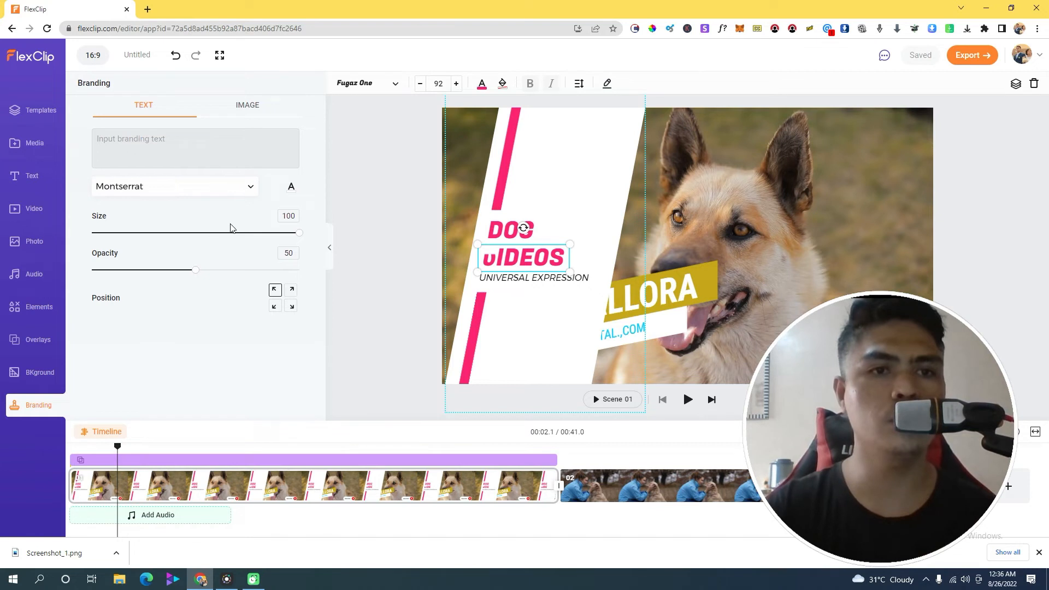
click(166, 150)
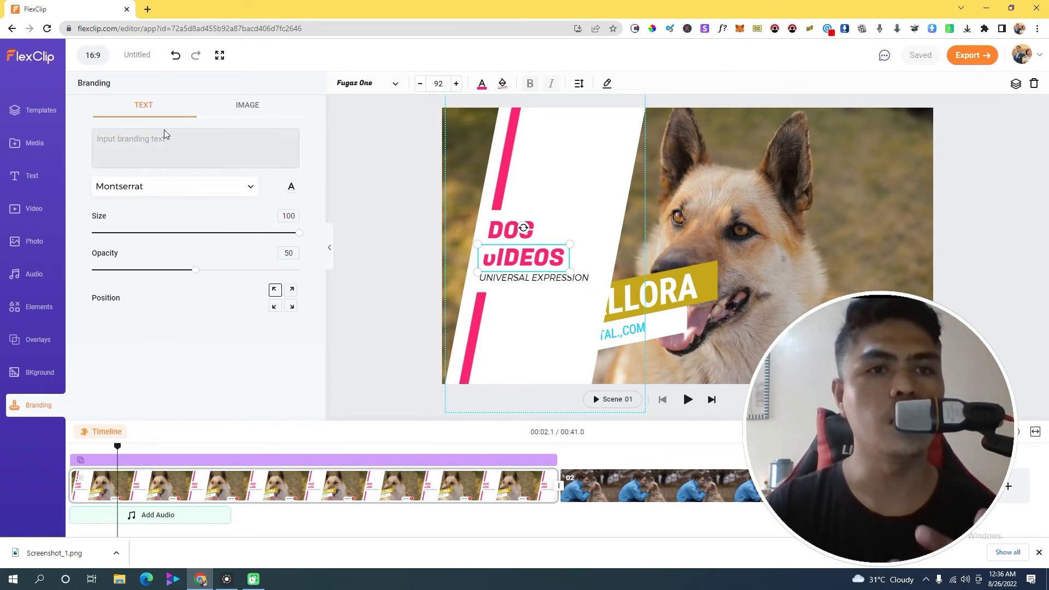
click(233, 108)
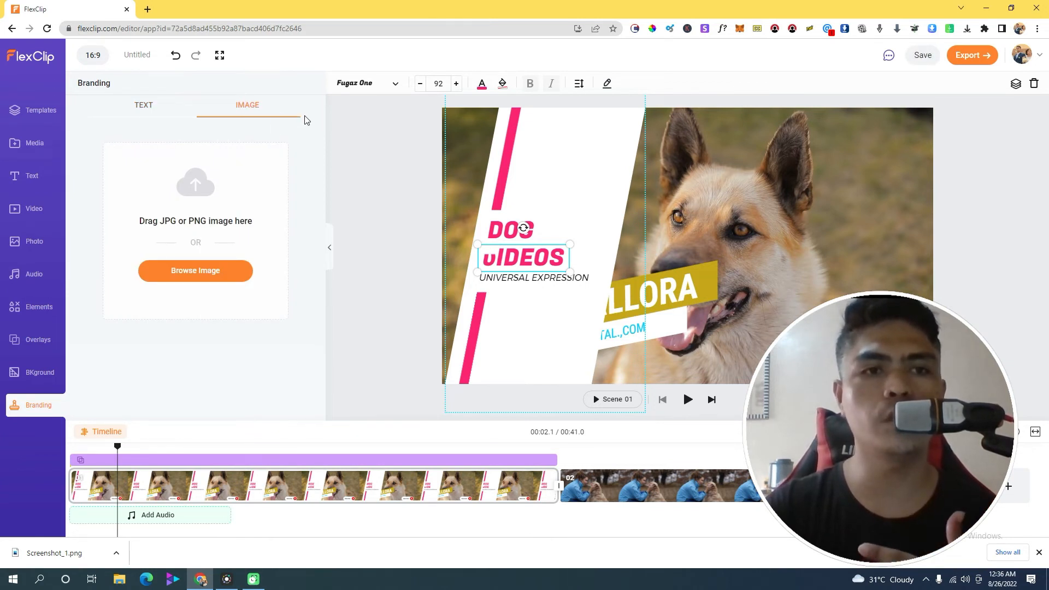
click(140, 108)
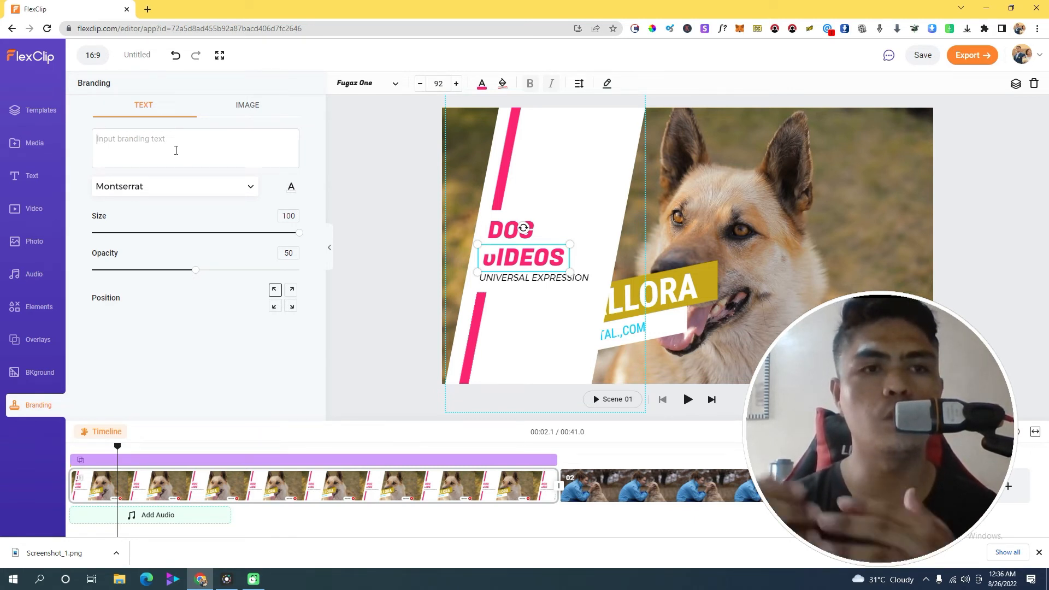
text(JER CAL)
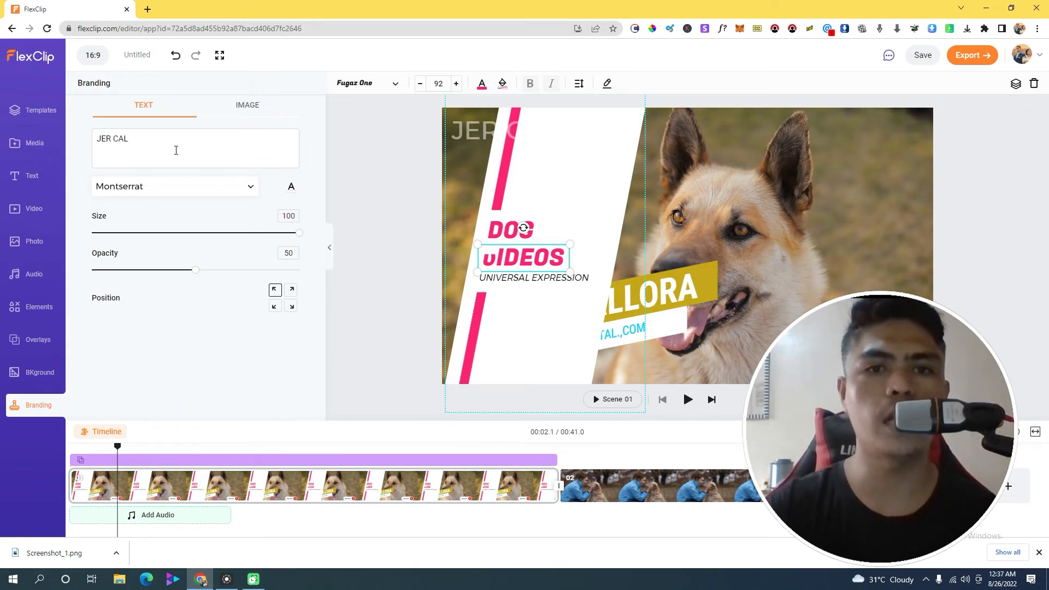
Shift the overlay's white panel right and lower the watermark opacity to 31
drag(484, 117, 492, 138)
click(452, 130)
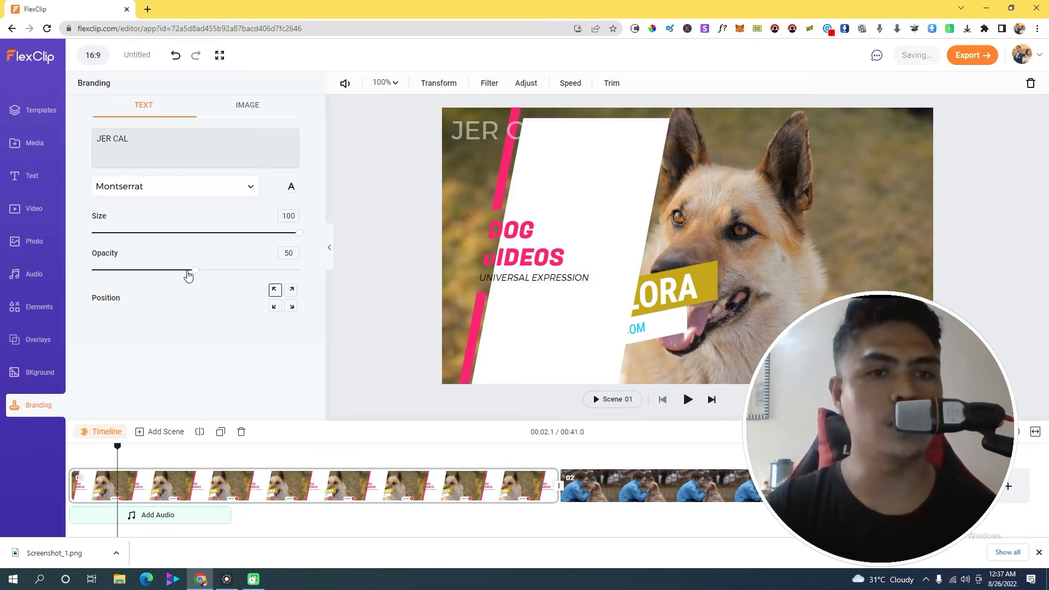
drag(194, 270, 157, 270)
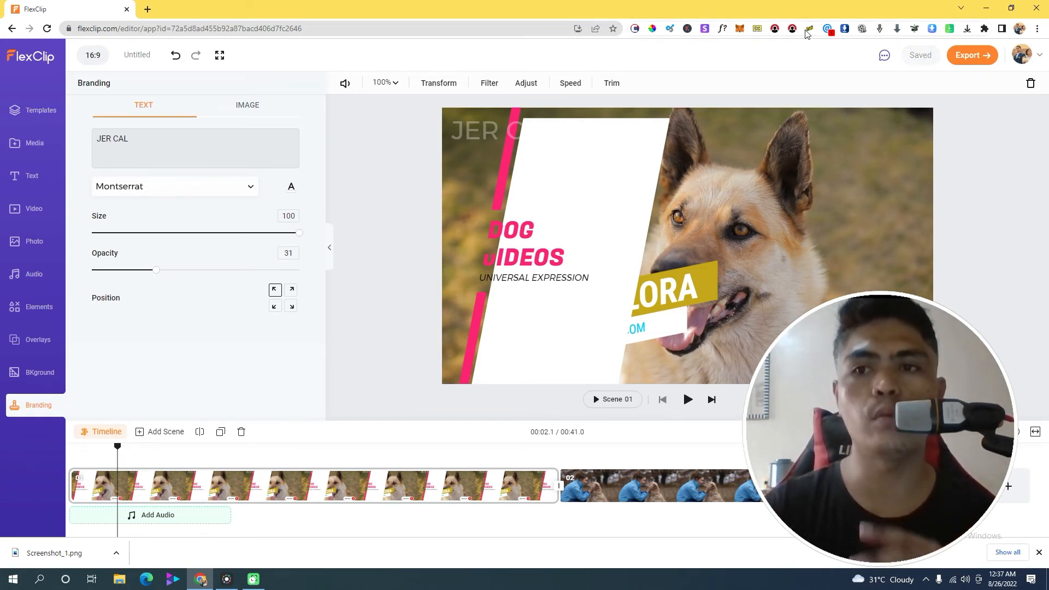
Export the video as 1080p from the Select Export Format panel
click(990, 62)
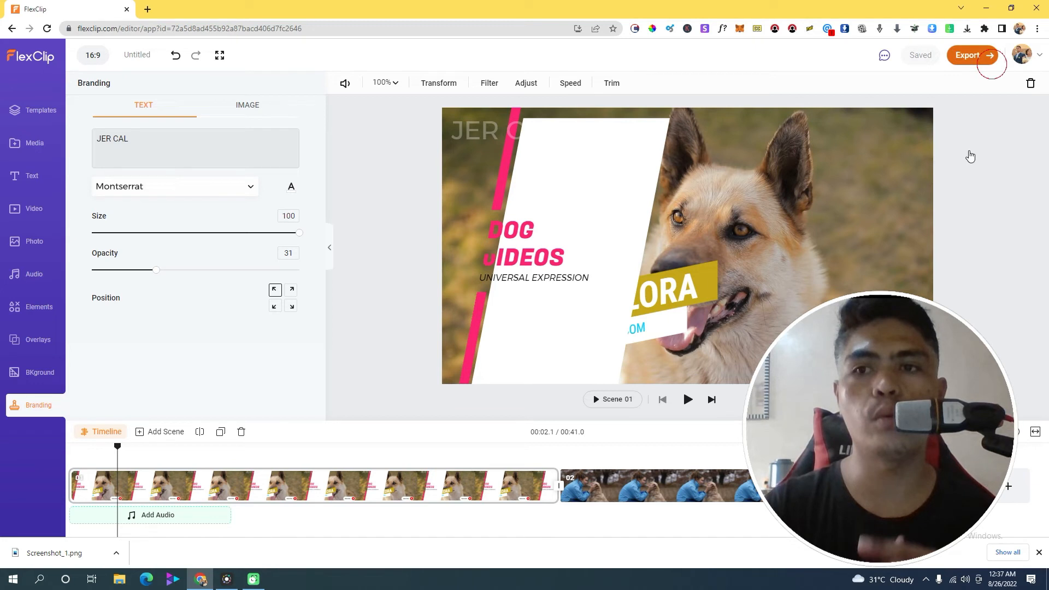
click(980, 63)
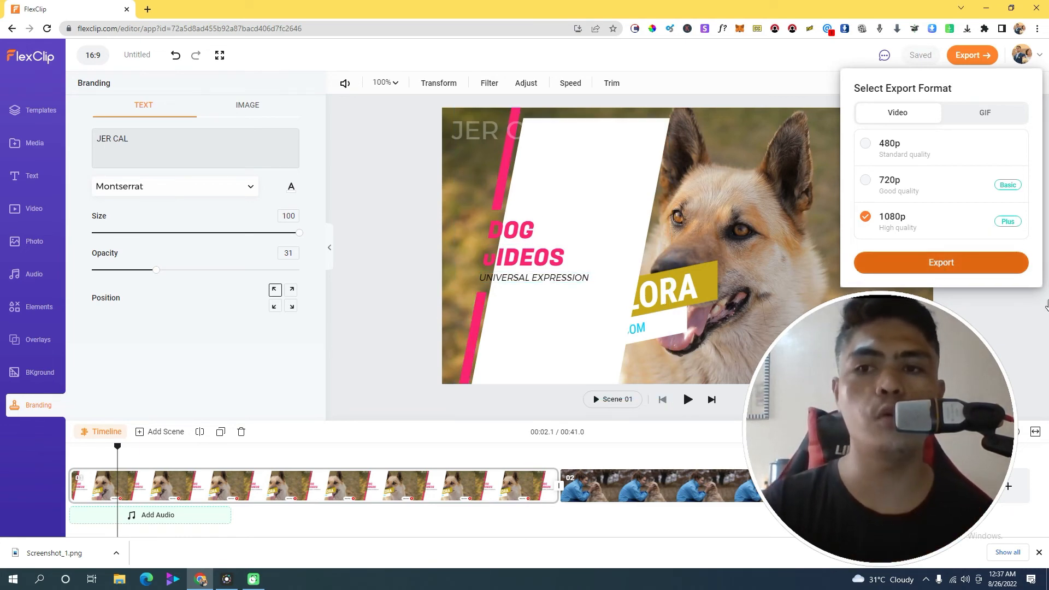
click(941, 264)
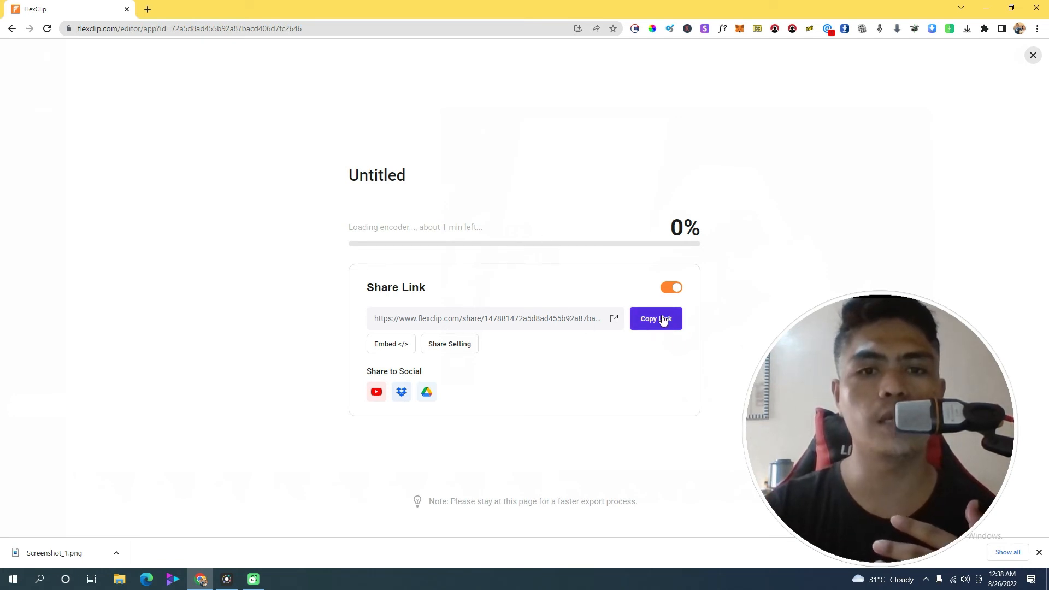
Replace the video title 'Untitled' with 'cUTE DOG' on the export page
click(403, 173)
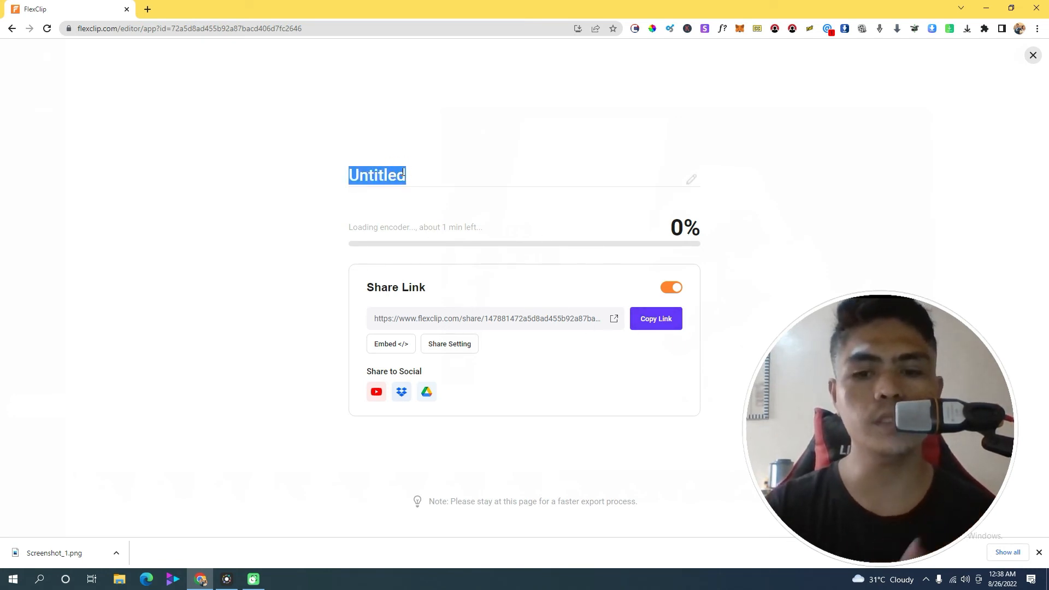
key(BackSpace)
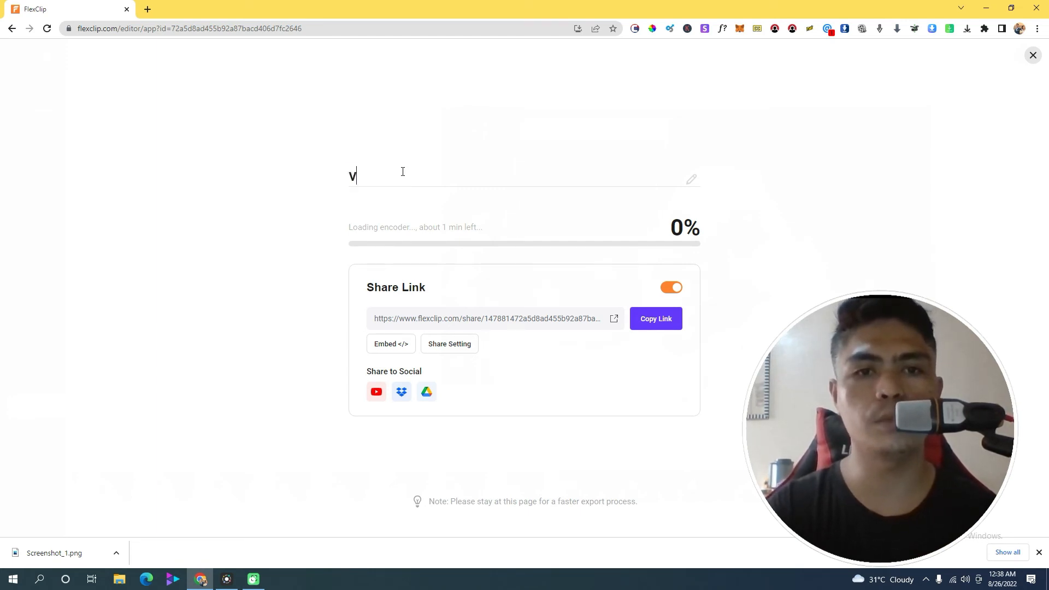
text(v)
key(BackSpace)
text(cU)
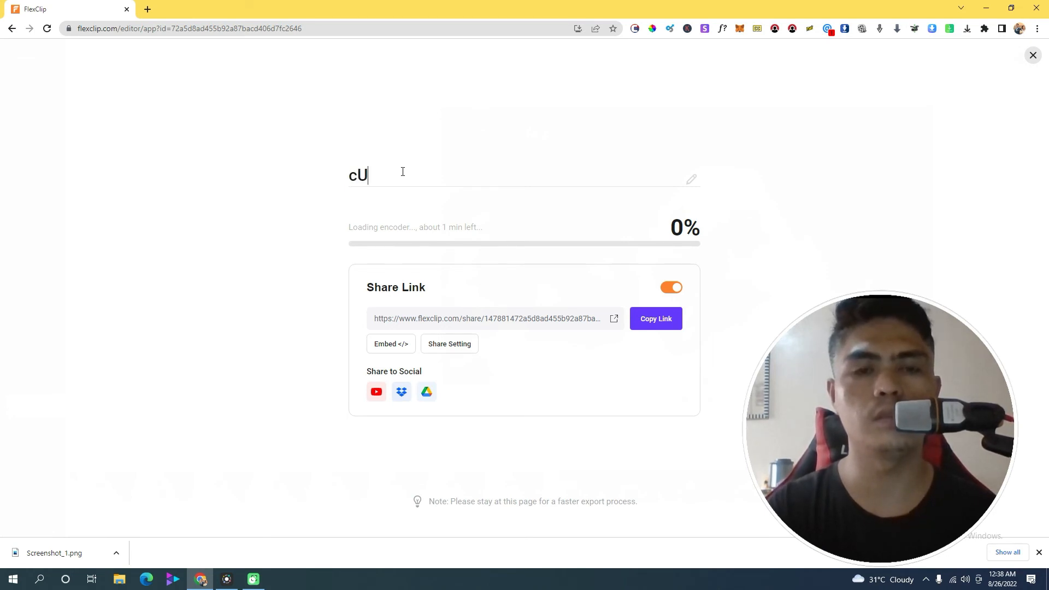
text(TE DOG)
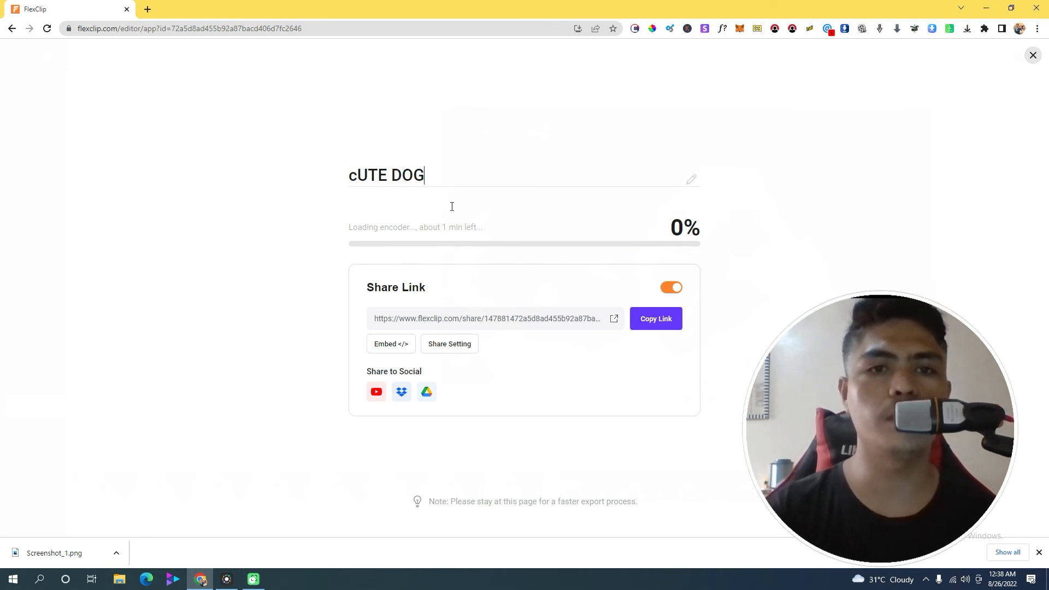
key(Return)
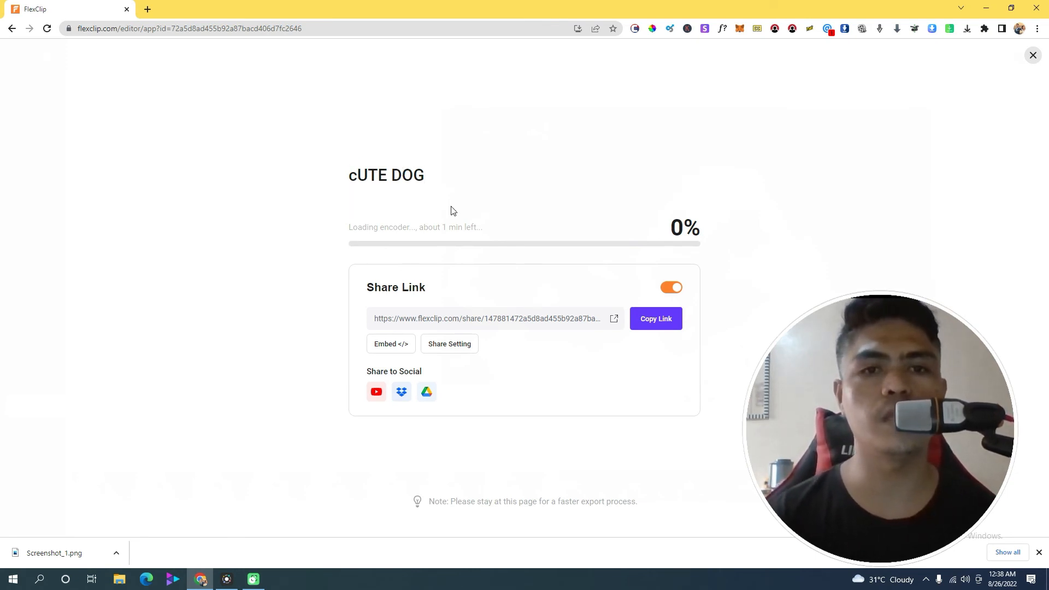